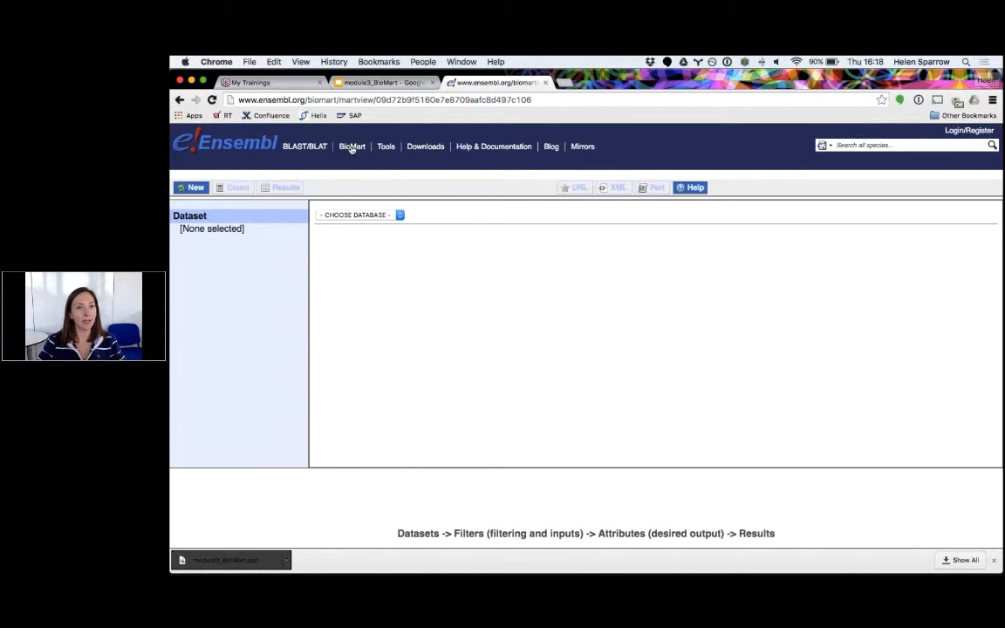
Choose the Ensembl Genes 84 database and the Homo sapiens genes (GRCh38.p5) dataset
{"action": "left_click", "coordinate": [397, 215]}
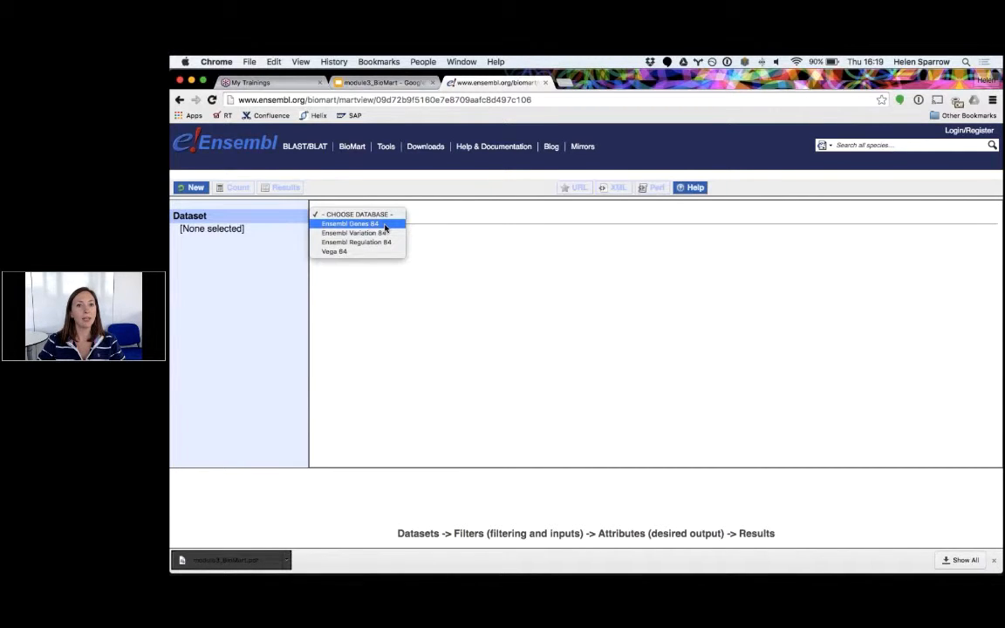
{"action": "left_click", "coordinate": [385, 225]}
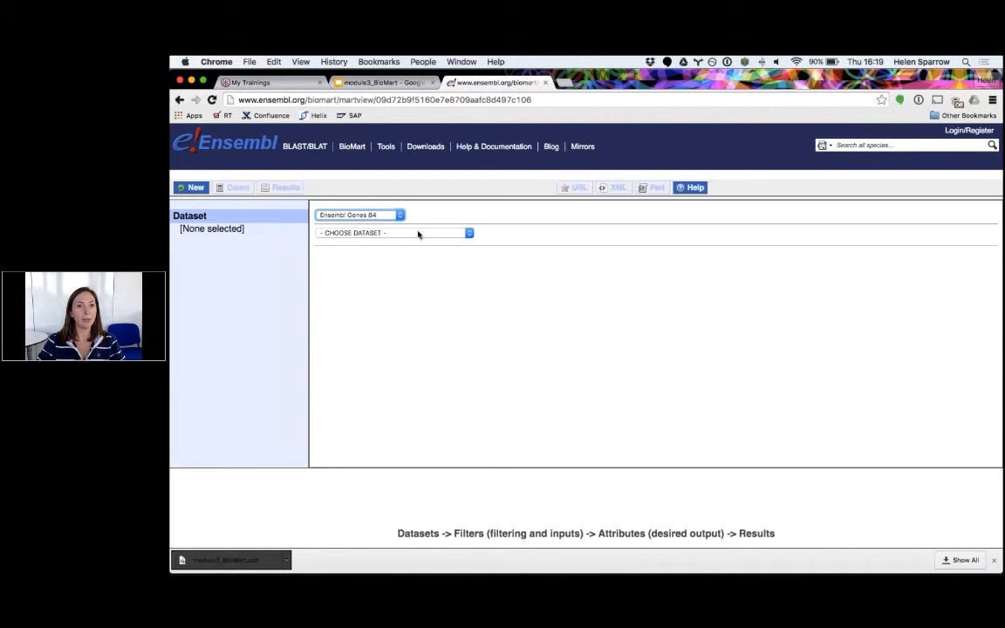
{"action": "left_click", "coordinate": [417, 233]}
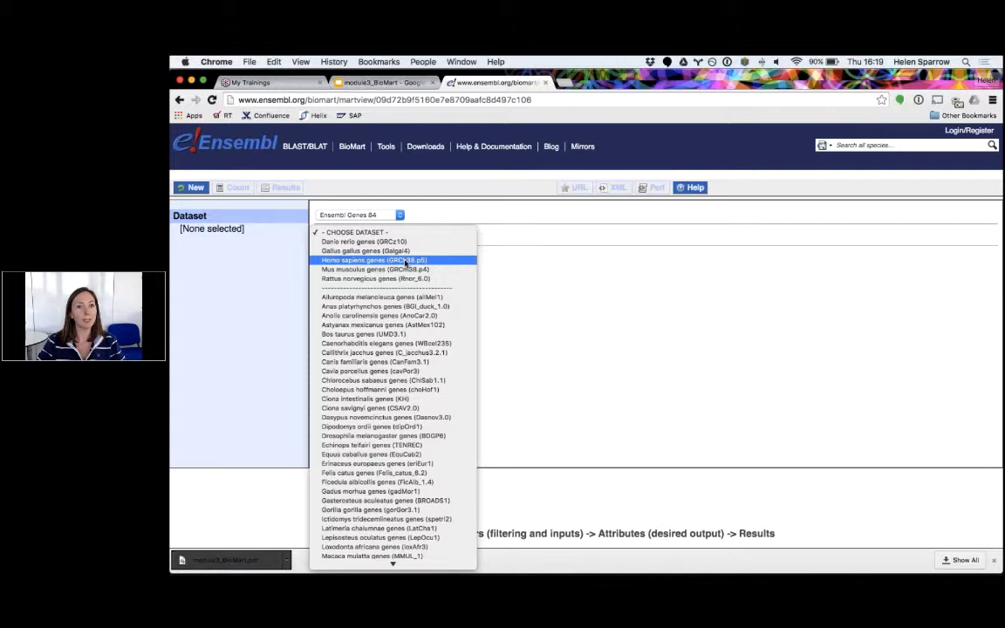
{"action": "scroll", "coordinate": [395, 367], "scroll_direction": "down", "scroll_amount": 2}
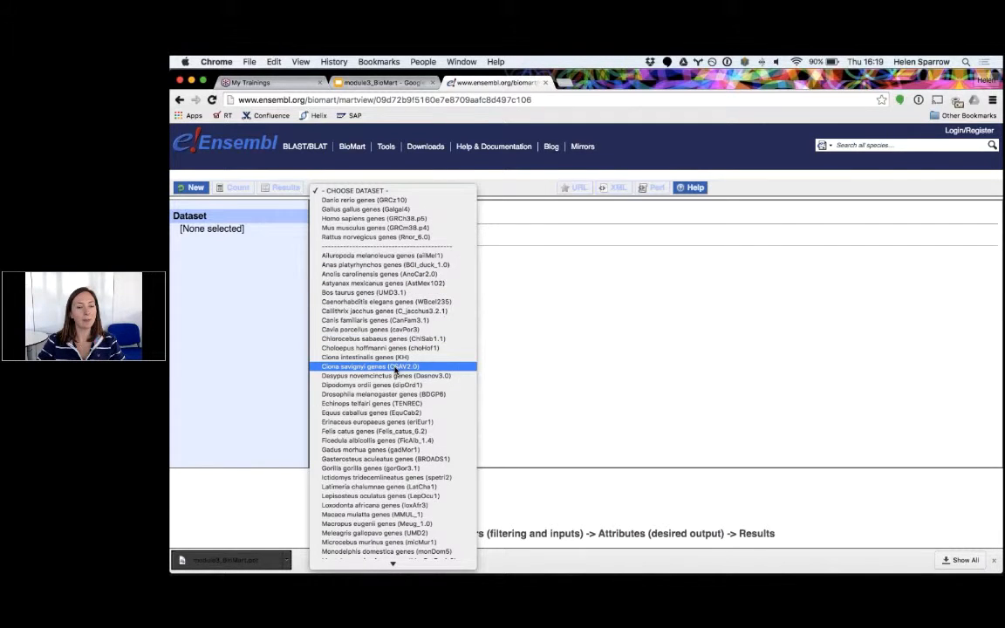
{"action": "scroll", "coordinate": [395, 369], "scroll_direction": "down", "scroll_amount": 10}
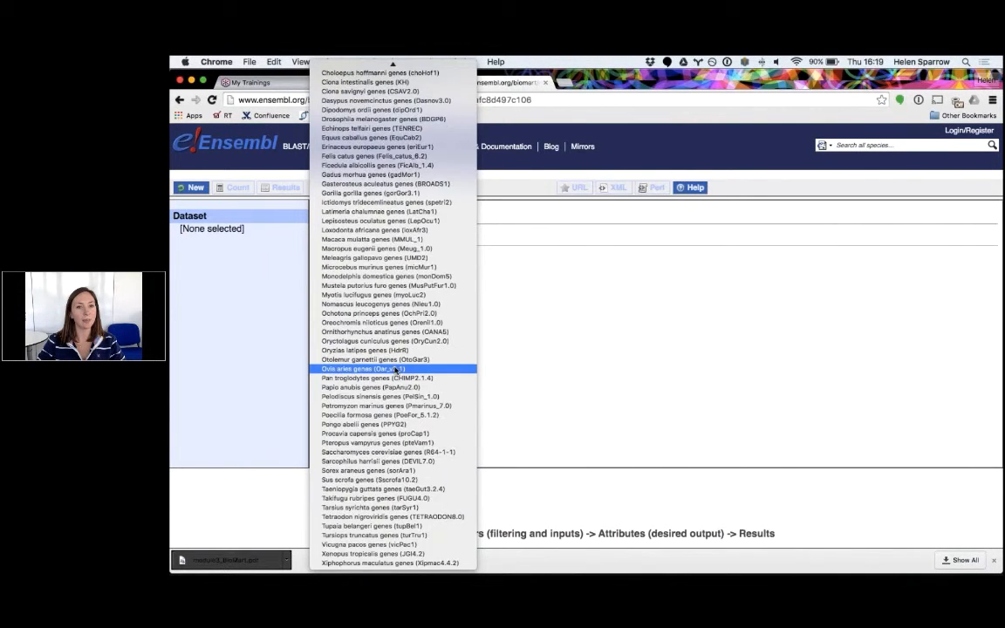
{"action": "scroll", "coordinate": [395, 369], "scroll_direction": "up", "scroll_amount": 5}
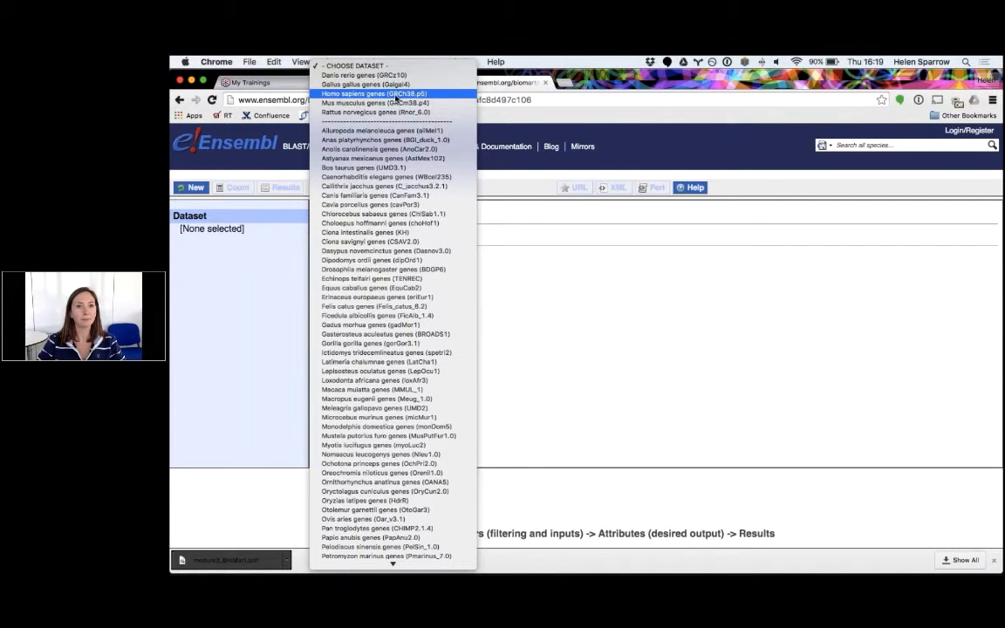
{"action": "left_click", "coordinate": [395, 94]}
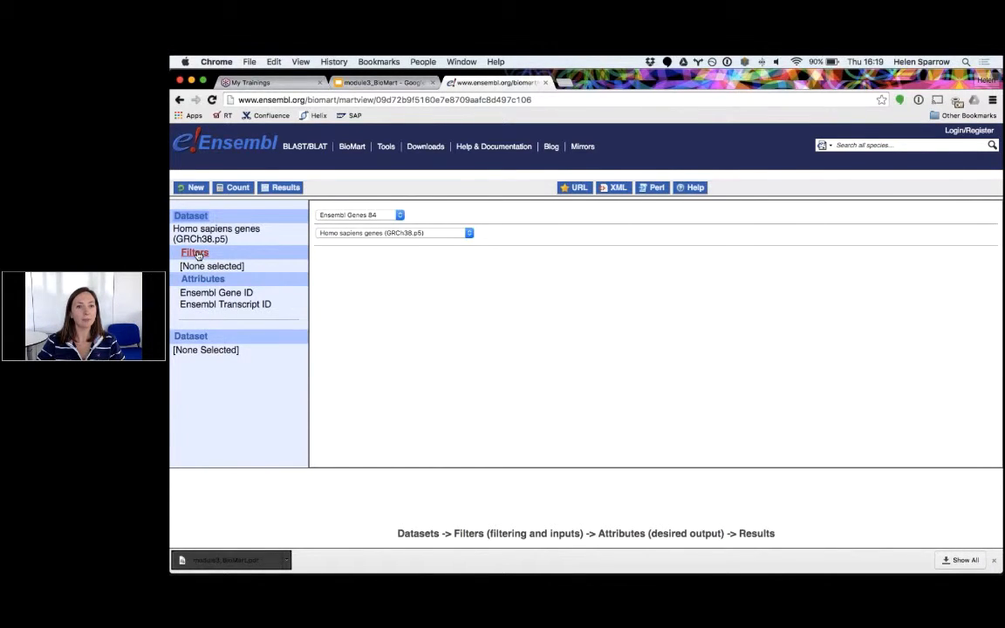
In the gene filters, paste the copied gene list (ESPN, MYH9, USH1C, CISD2, THRB, DFNB31) into the external references ID list
{"action": "left_click", "coordinate": [195, 253]}
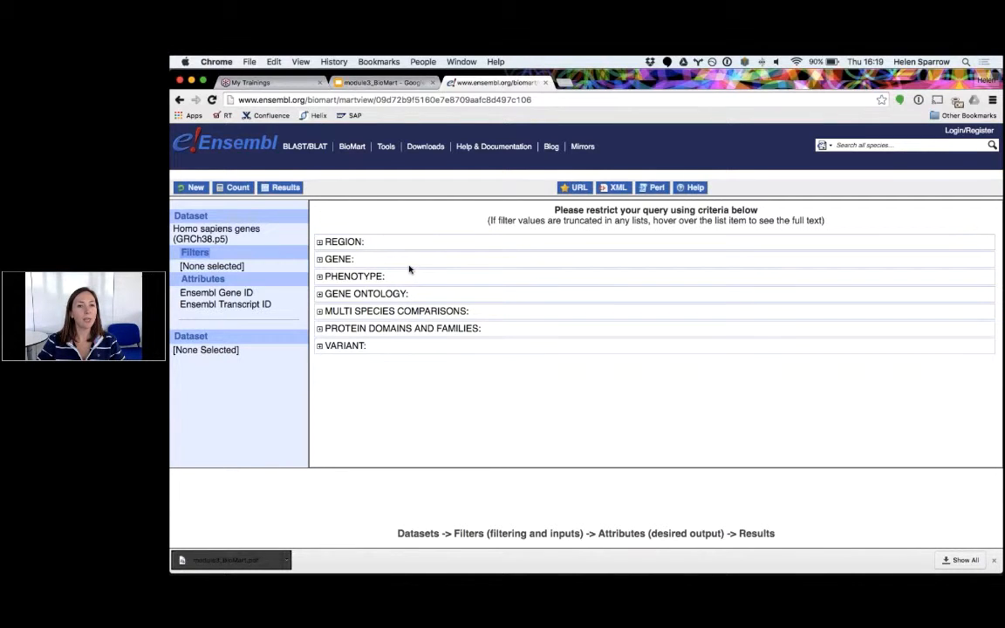
{"action": "left_click", "coordinate": [319, 260]}
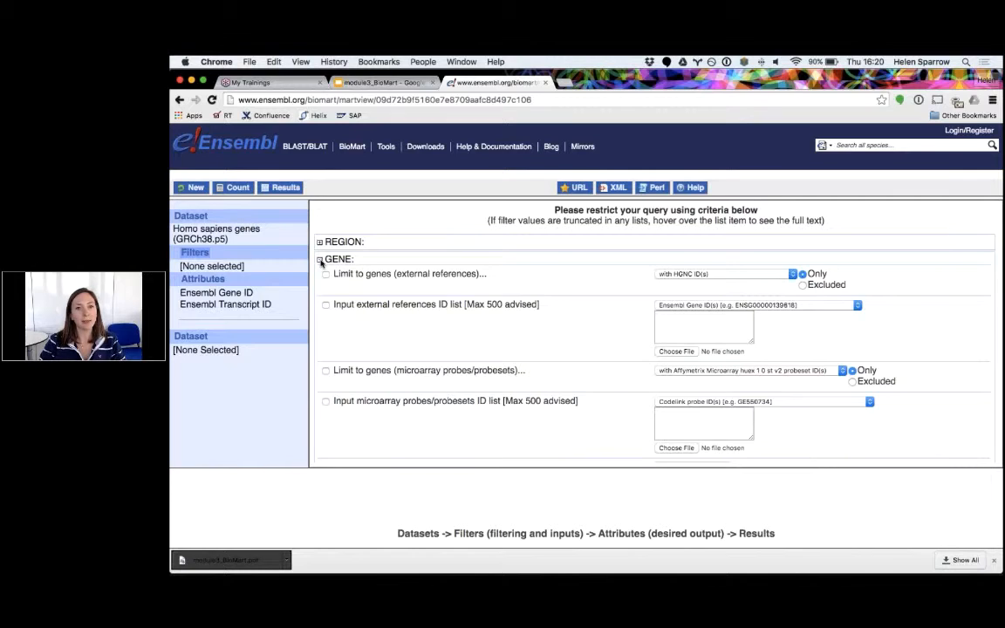
{"action": "left_click", "coordinate": [671, 326]}
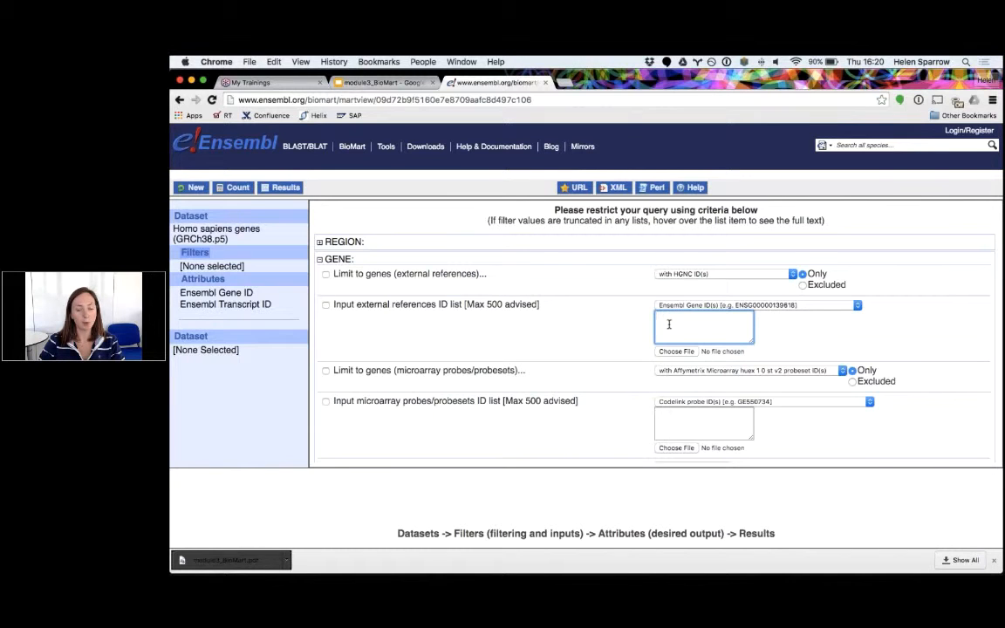
{"action": "key", "text": "super+v"}
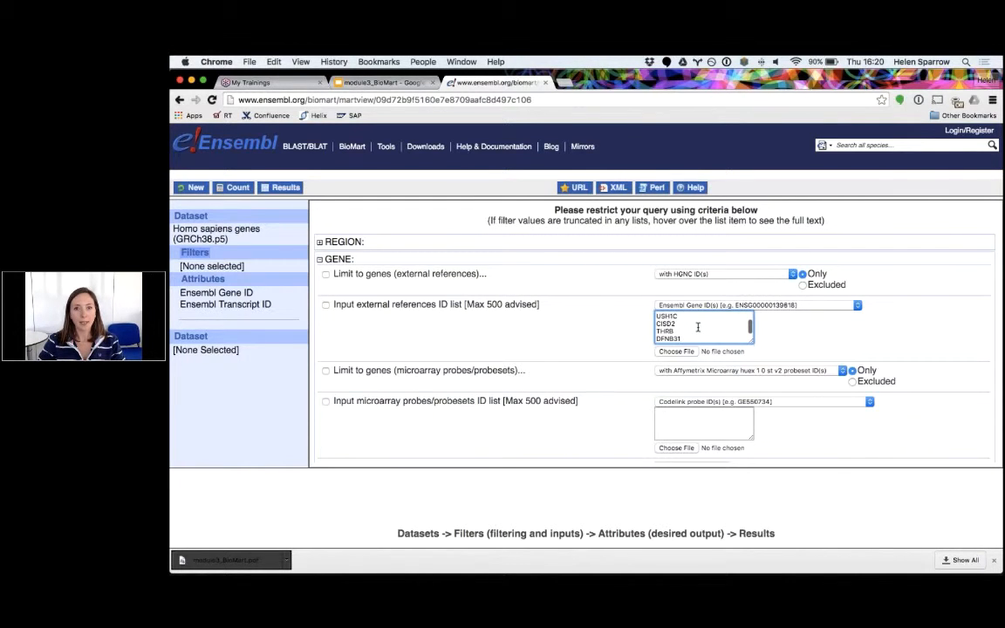
{"action": "scroll", "coordinate": [698, 327], "scroll_direction": "up", "scroll_amount": 3}
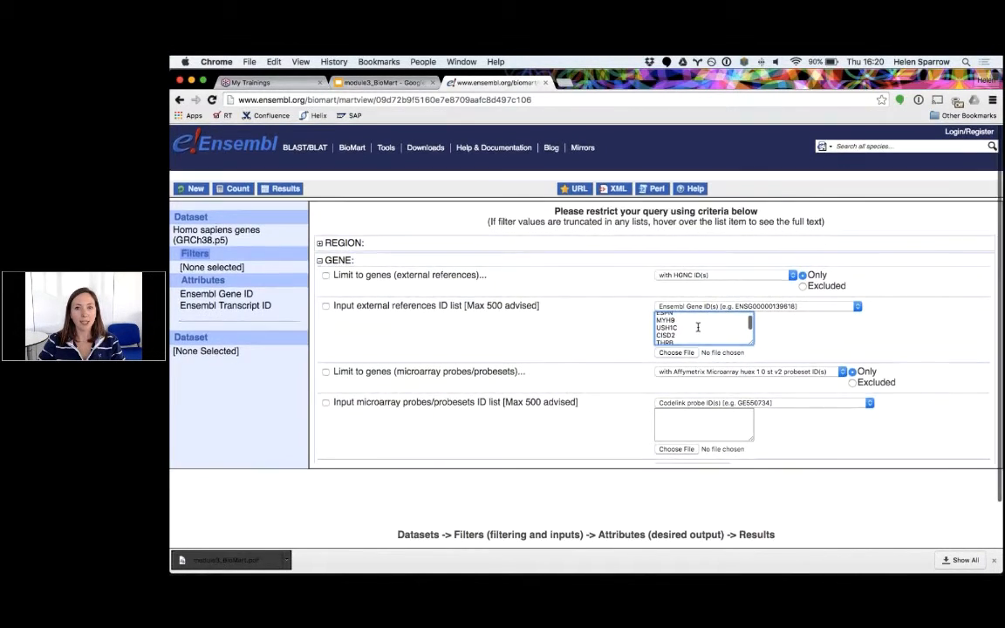
{"action": "scroll", "coordinate": [697, 327], "scroll_direction": "down", "scroll_amount": 1}
{"action": "scroll", "coordinate": [697, 327], "scroll_direction": "up", "scroll_amount": 1}
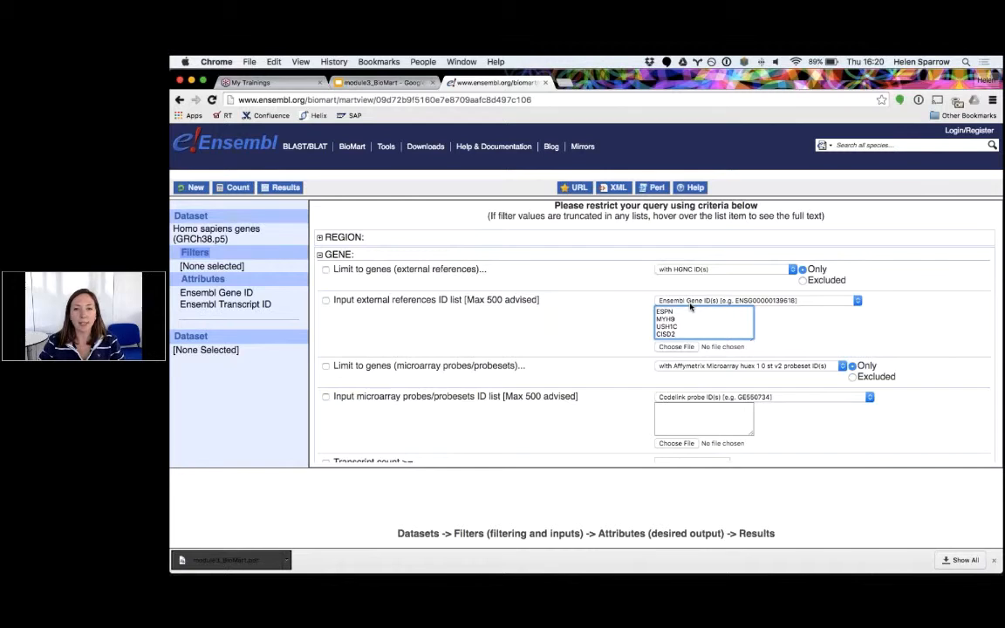
Set the external references ID type to Associated Gene Name(s) and count the genes matching the filter
{"action": "left_click", "coordinate": [784, 300]}
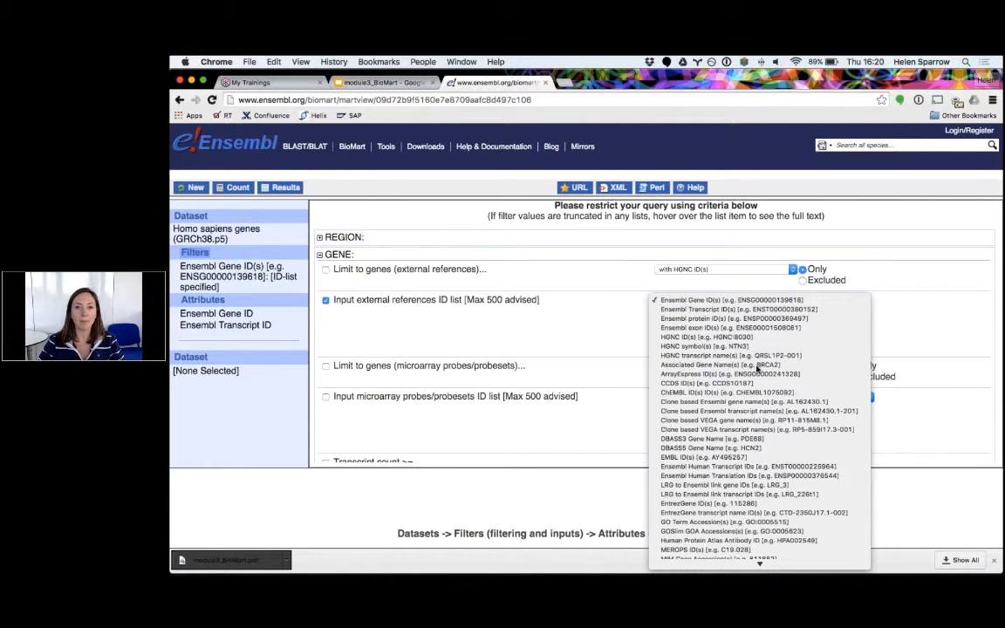
{"action": "left_click", "coordinate": [755, 365]}
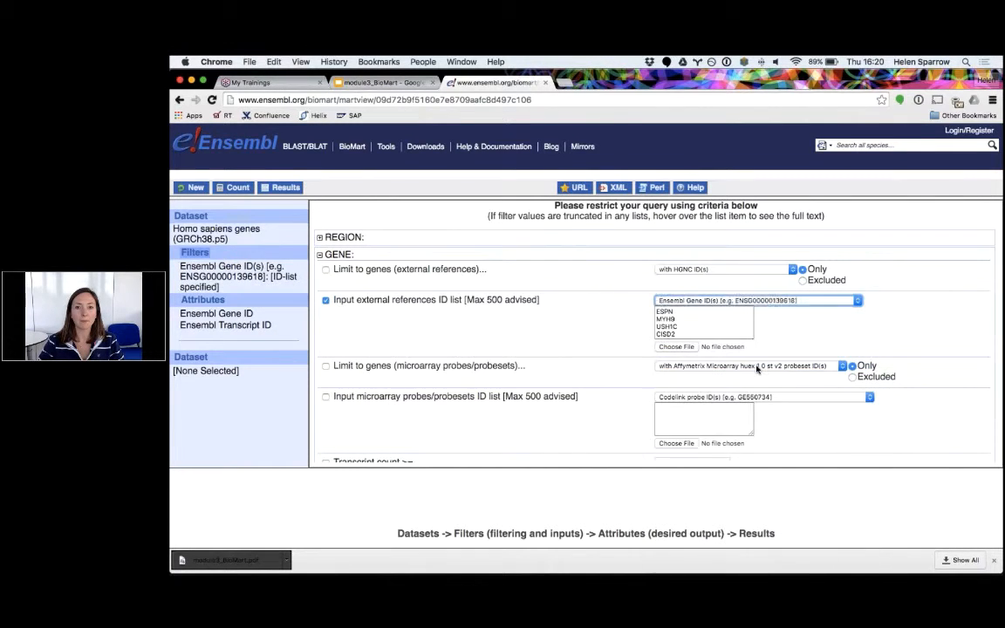
{"action": "left_click", "coordinate": [713, 325]}
{"action": "key", "text": "super+v"}
{"action": "scroll", "coordinate": [713, 325], "scroll_direction": "up", "scroll_amount": 2}
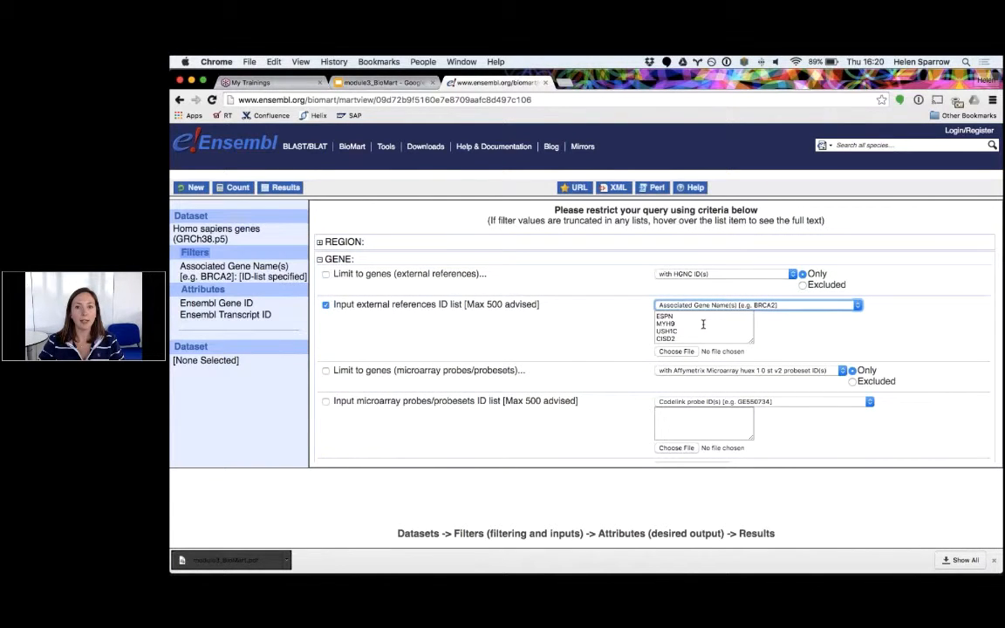
{"action": "left_click", "coordinate": [241, 190]}
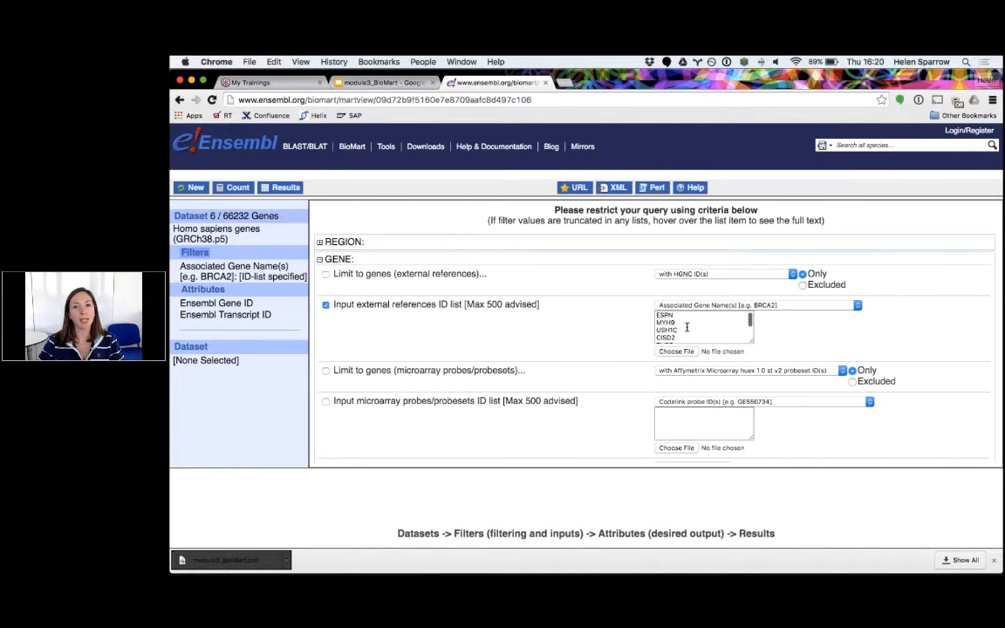
{"action": "scroll", "coordinate": [687, 328], "scroll_direction": "down", "scroll_amount": 2}
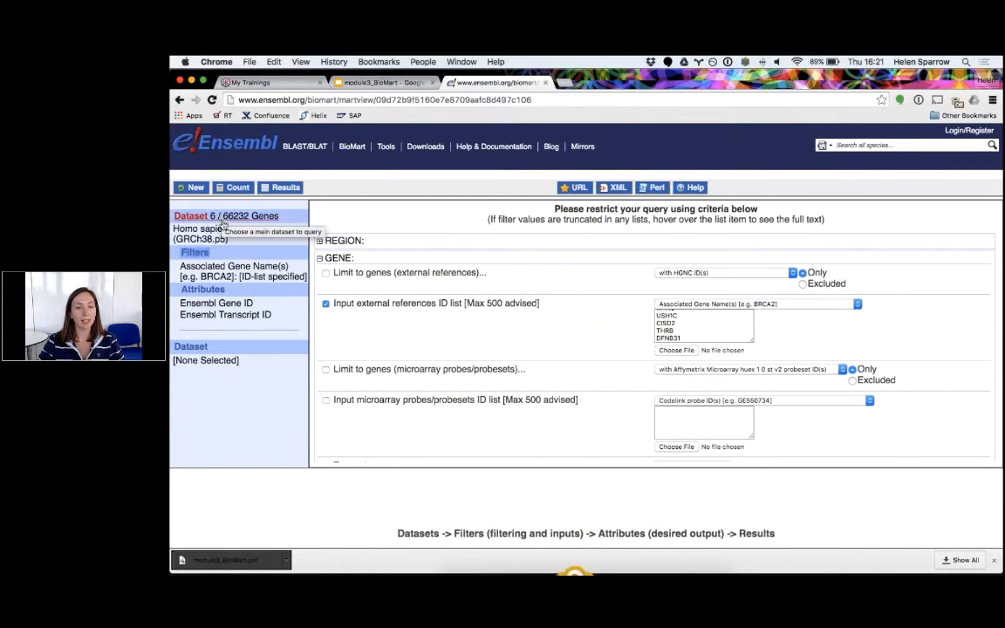
In the gene attributes, deselect Ensembl Gene ID and Ensembl Transcript ID and select Associated Gene Name instead
{"action": "left_click", "coordinate": [203, 289]}
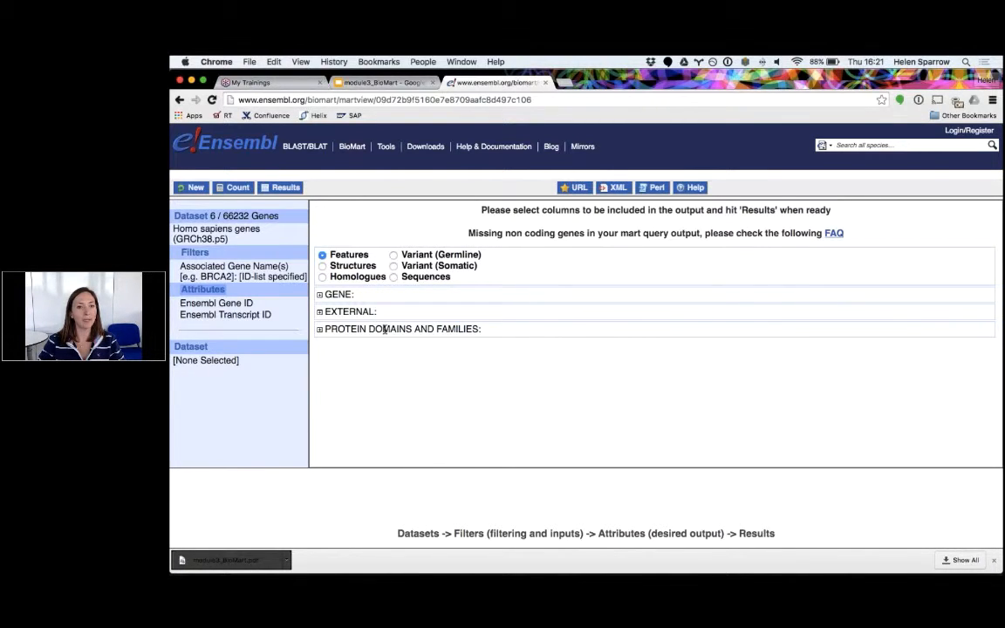
{"action": "left_click", "coordinate": [320, 295]}
{"action": "scroll", "coordinate": [486, 388], "scroll_direction": "down", "scroll_amount": 2}
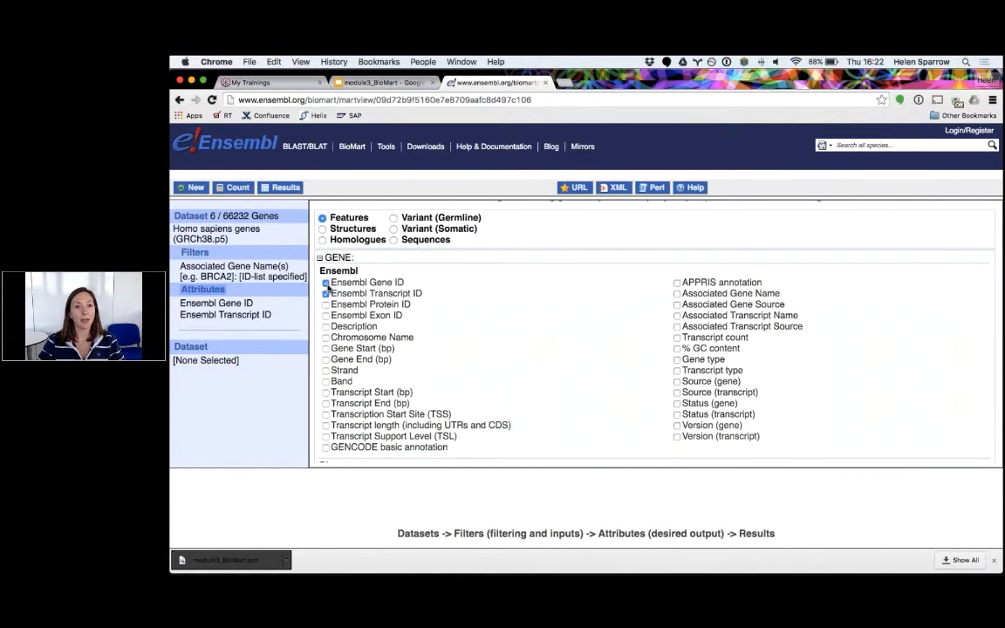
{"action": "left_click", "coordinate": [326, 284]}
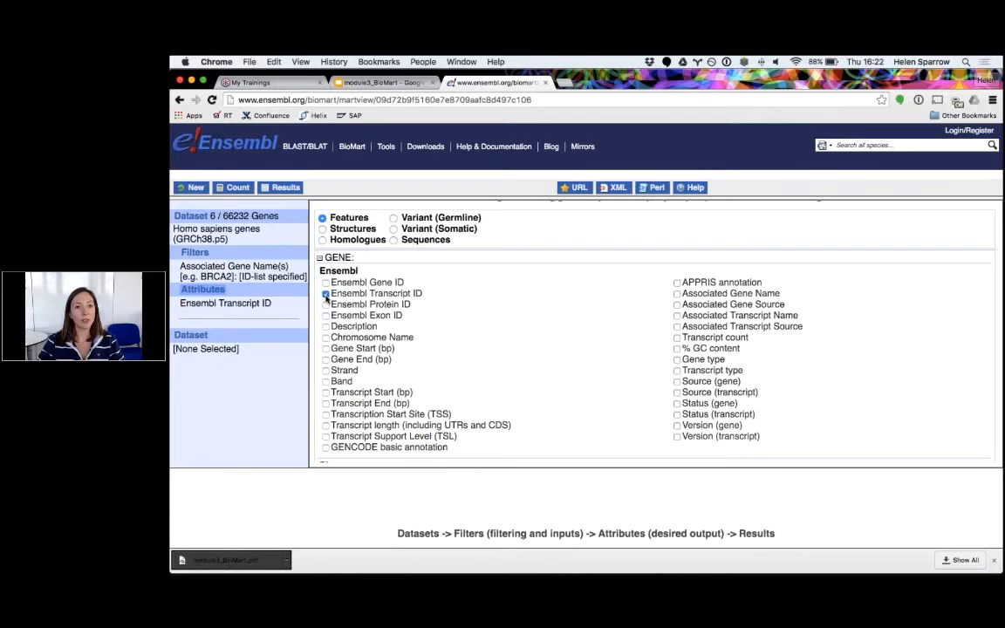
{"action": "left_click", "coordinate": [325, 295]}
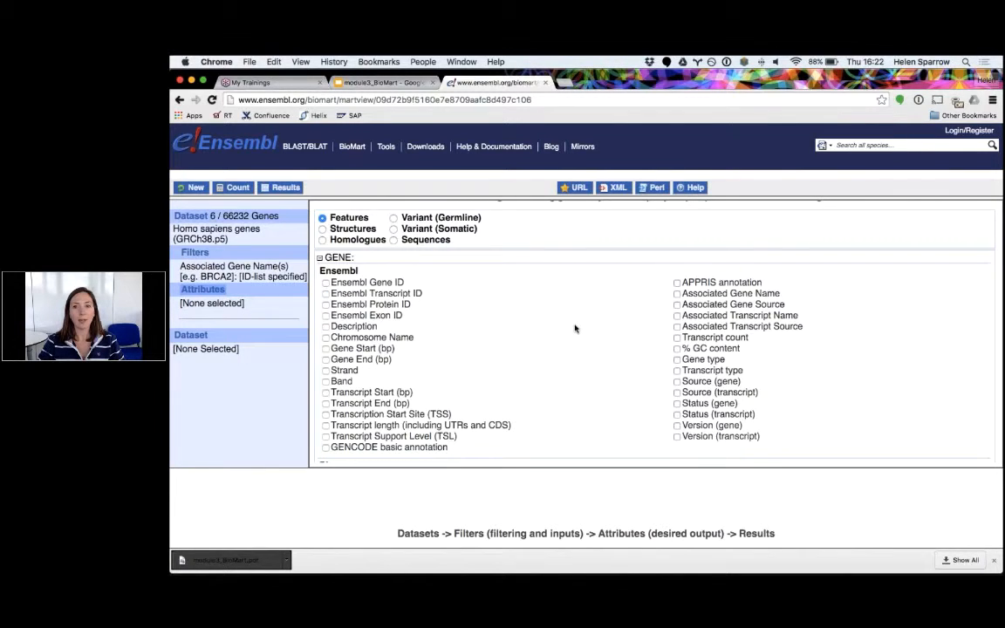
{"action": "left_click", "coordinate": [677, 295]}
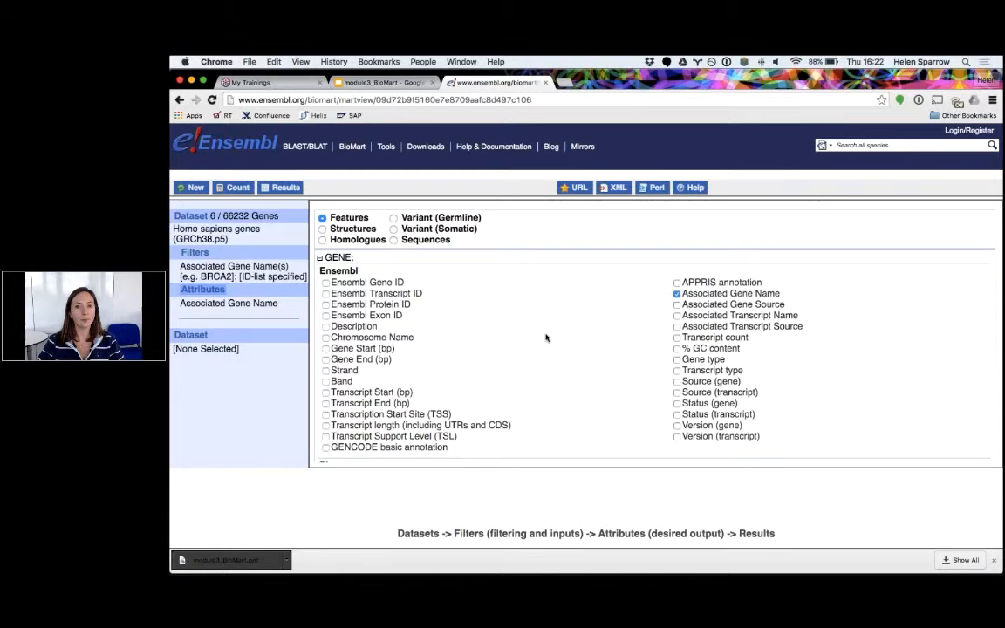
Add EntrezGene ID from the external references to the output attributes
{"action": "scroll", "coordinate": [546, 338], "scroll_direction": "down", "scroll_amount": 3}
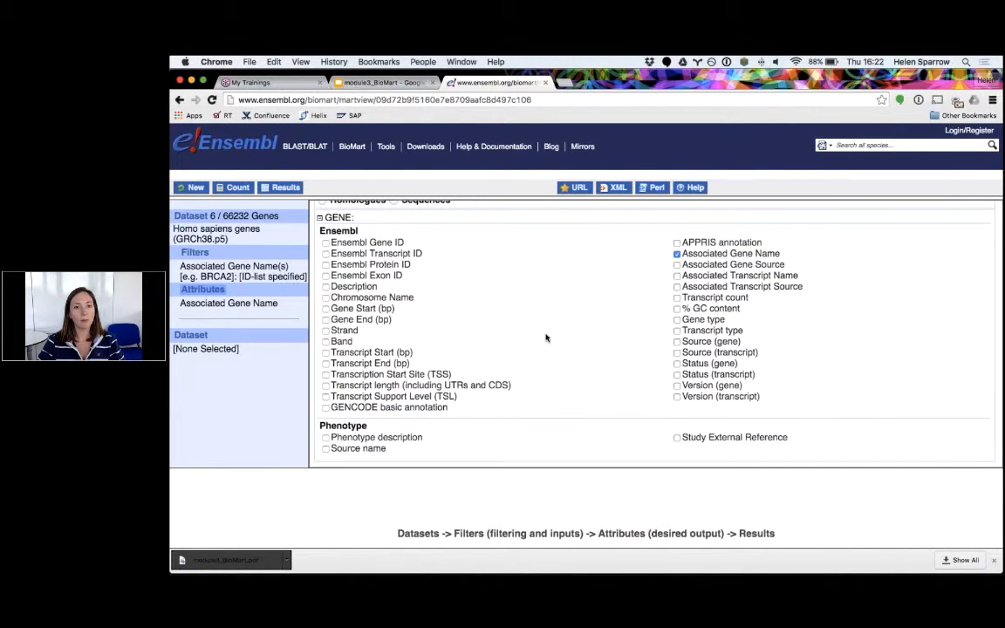
{"action": "scroll", "coordinate": [546, 337], "scroll_direction": "down", "scroll_amount": 1}
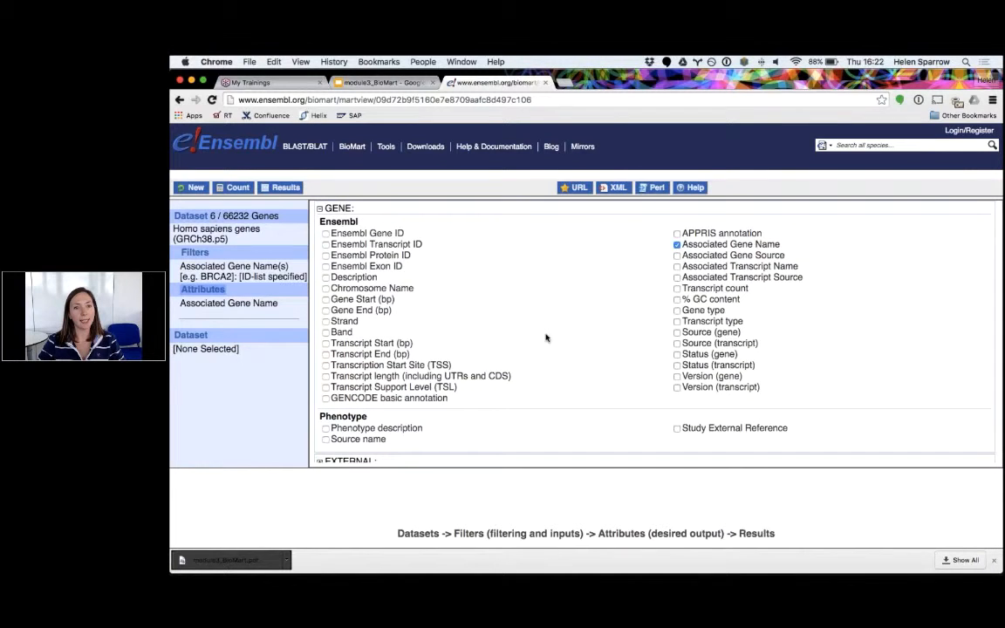
{"action": "scroll", "coordinate": [545, 338], "scroll_direction": "down", "scroll_amount": 5}
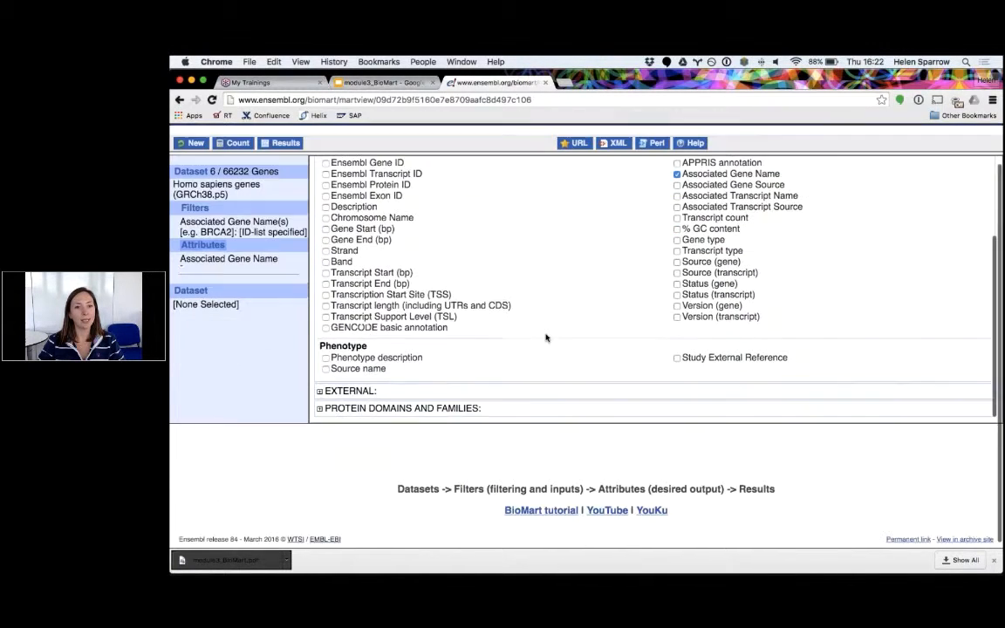
{"action": "left_click", "coordinate": [436, 390]}
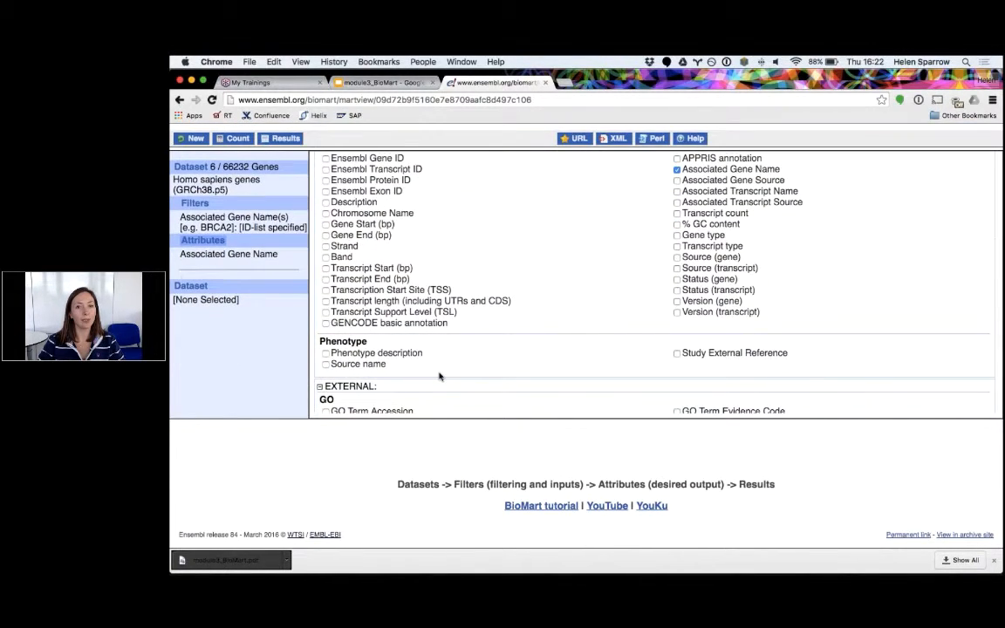
{"action": "scroll", "coordinate": [440, 376], "scroll_direction": "down", "scroll_amount": 5}
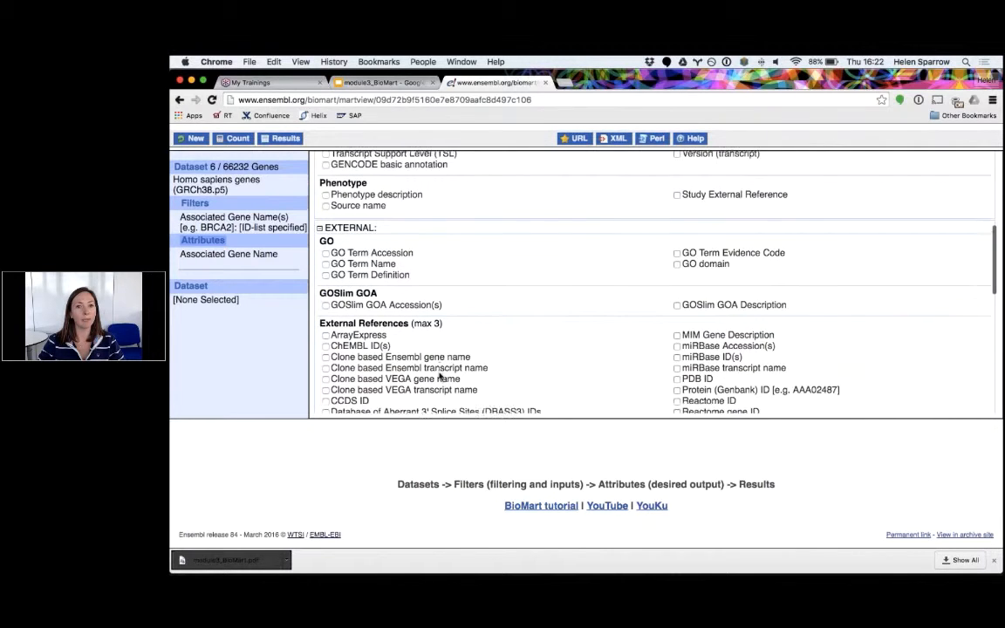
{"action": "scroll", "coordinate": [440, 376], "scroll_direction": "down", "scroll_amount": 3}
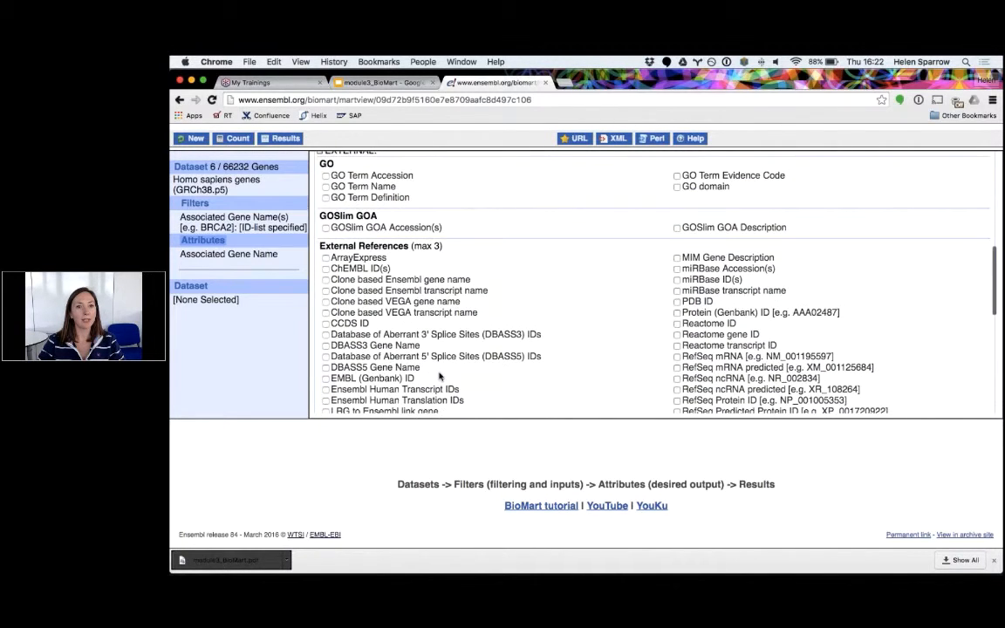
{"action": "scroll", "coordinate": [440, 376], "scroll_direction": "down", "scroll_amount": 4}
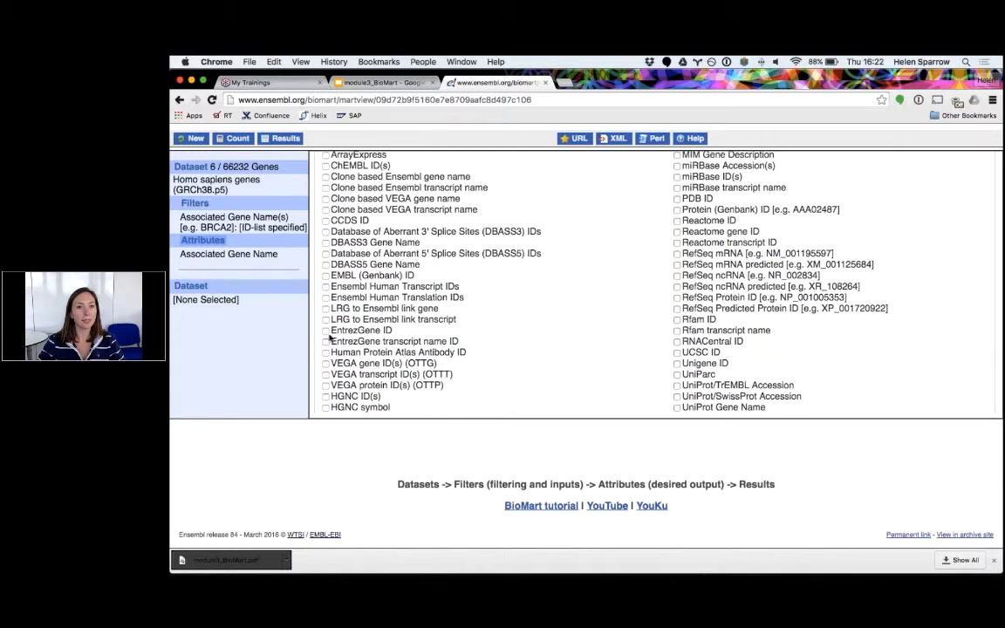
{"action": "left_click", "coordinate": [326, 332]}
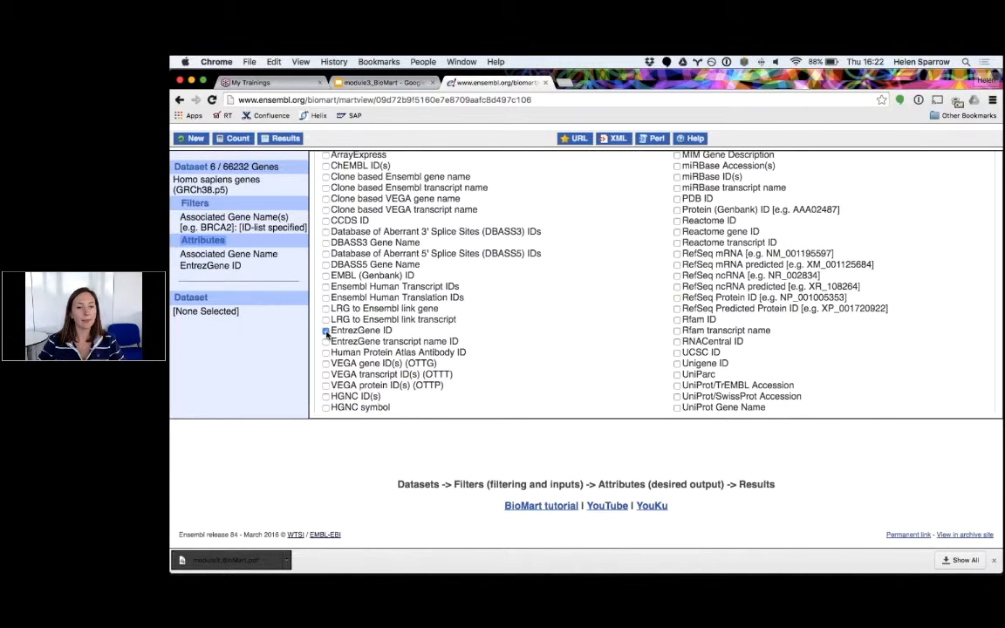
Add the GO Term Accession, GO Term Name and GO Term Definition attributes to the output
{"action": "scroll", "coordinate": [443, 307], "scroll_direction": "up", "scroll_amount": 6}
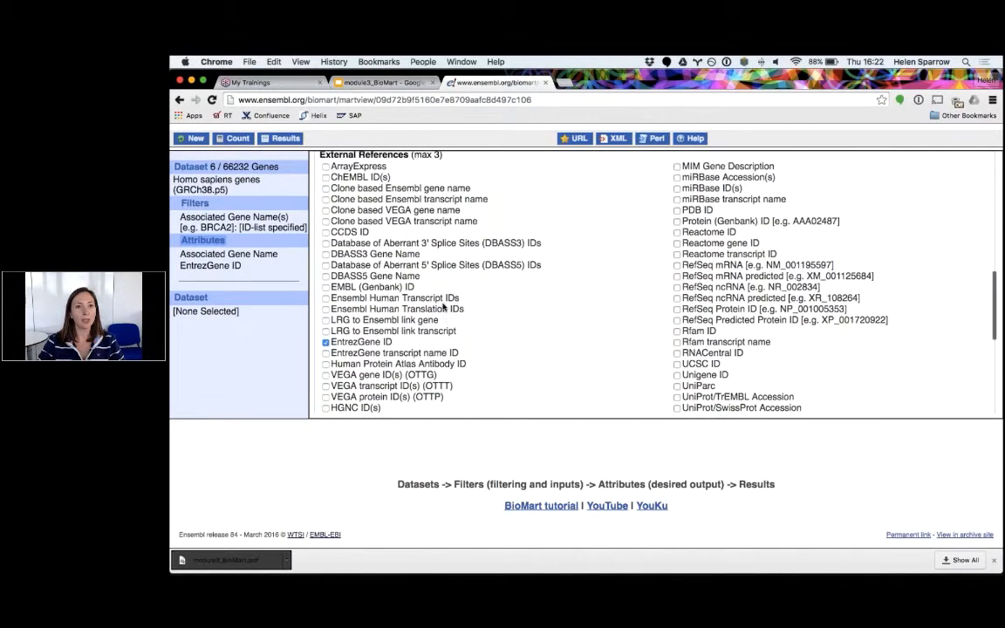
{"action": "scroll", "coordinate": [442, 307], "scroll_direction": "up", "scroll_amount": 2}
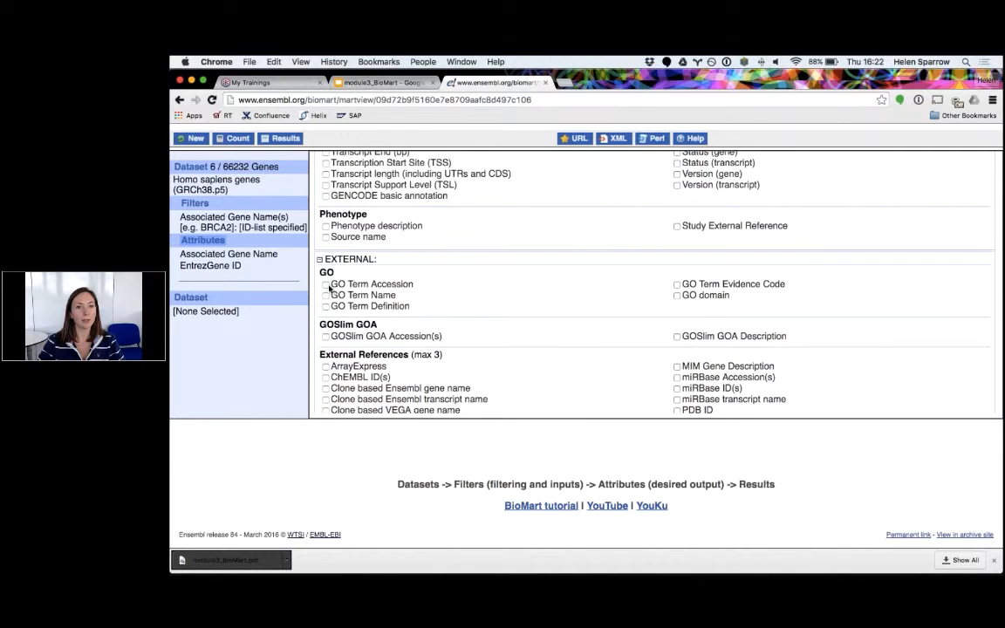
{"action": "left_click", "coordinate": [326, 285]}
{"action": "left_click", "coordinate": [326, 296]}
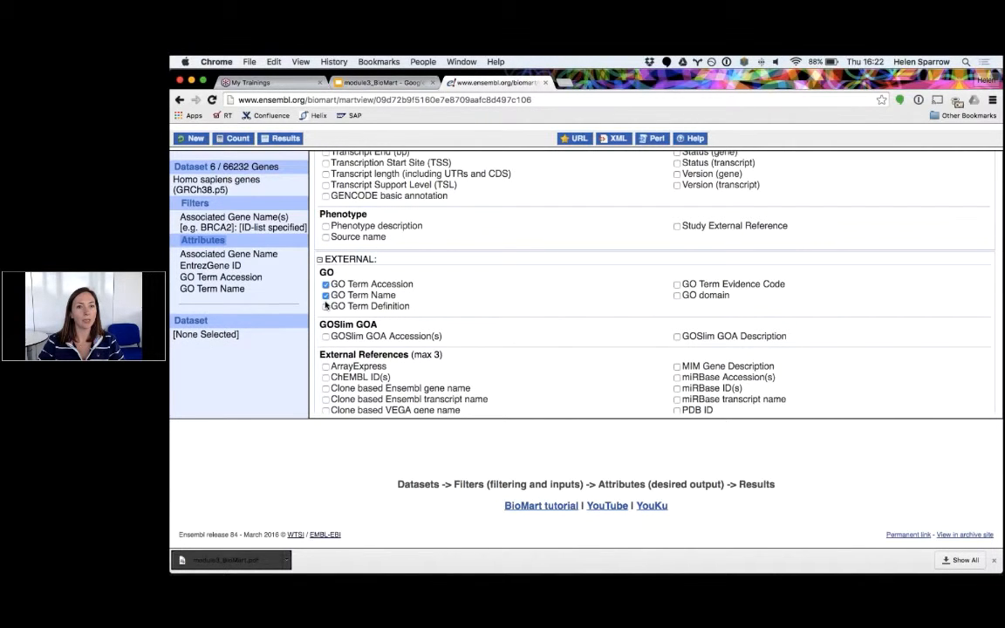
{"action": "left_click", "coordinate": [325, 307]}
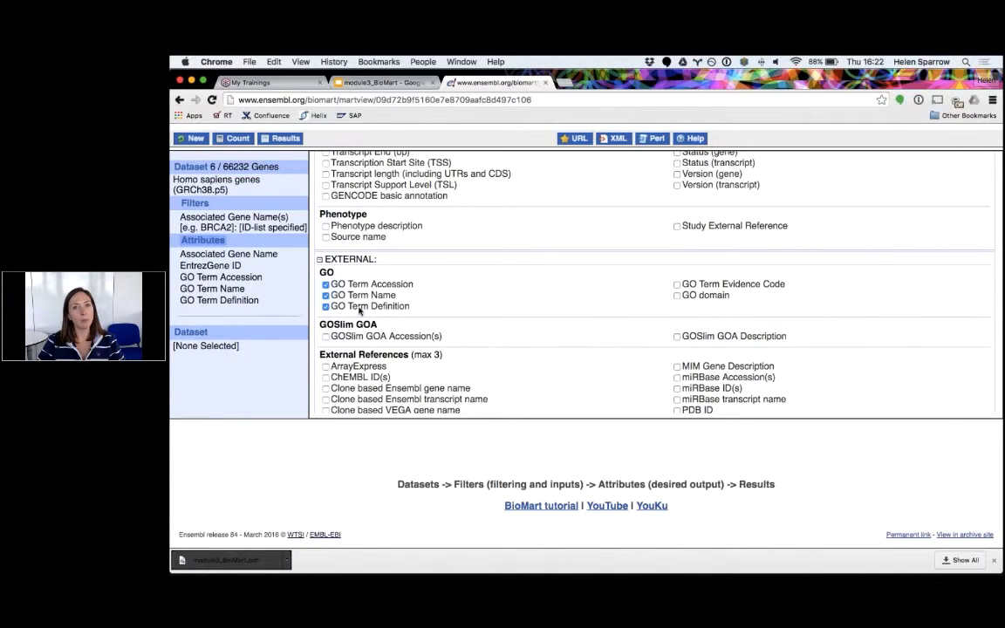
Display the query results and review the preview table of gene names, EntrezGene IDs and GO terms
{"action": "left_click", "coordinate": [283, 142]}
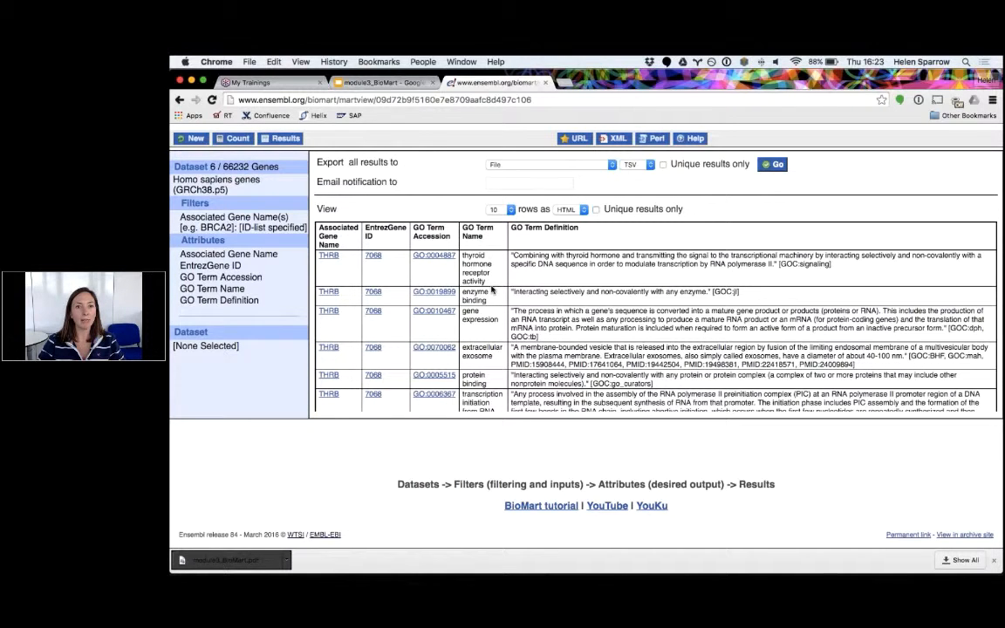
{"action": "scroll", "coordinate": [492, 290], "scroll_direction": "down", "scroll_amount": 1}
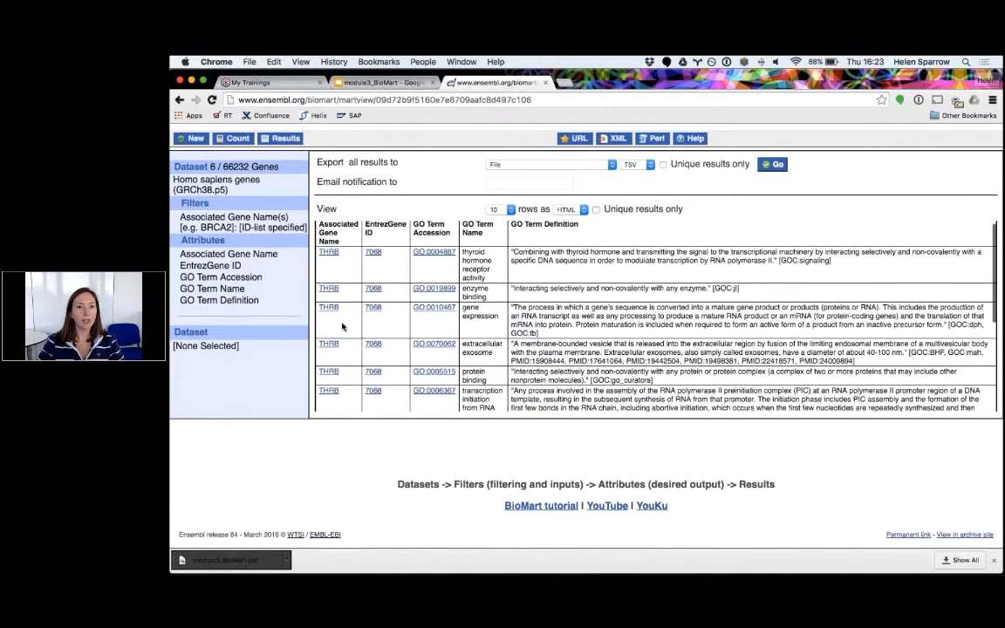
{"action": "scroll", "coordinate": [342, 326], "scroll_direction": "up", "scroll_amount": 1}
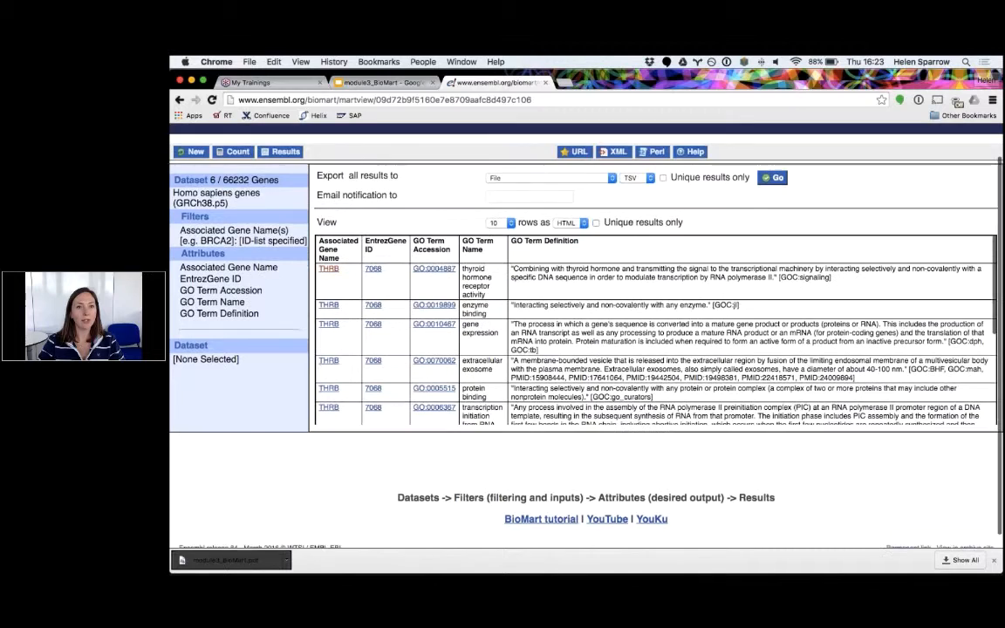
{"action": "scroll", "coordinate": [342, 326], "scroll_direction": "up", "scroll_amount": 1}
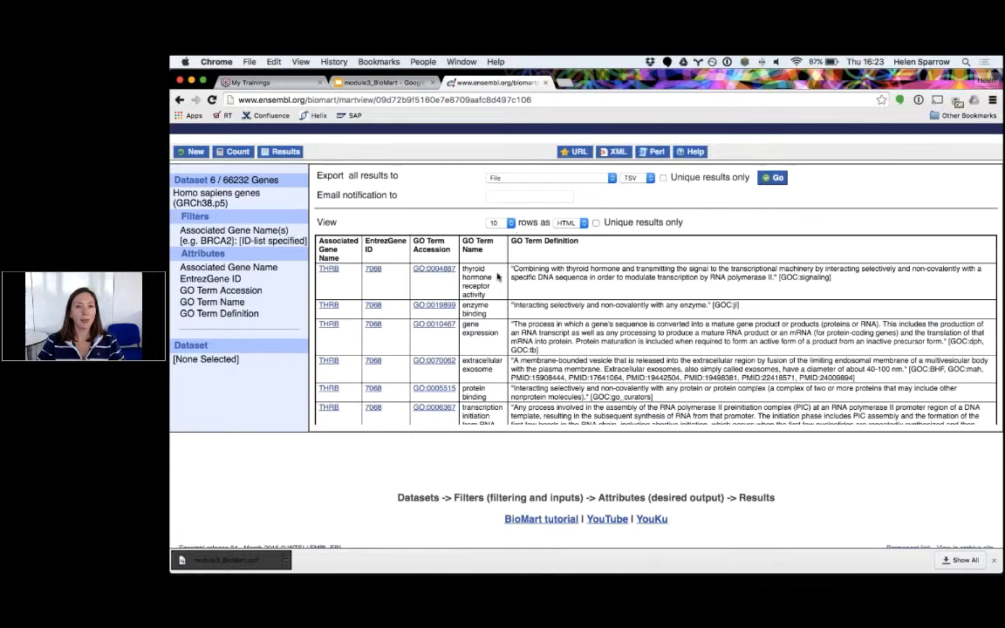
{"action": "scroll", "coordinate": [498, 276], "scroll_direction": "down", "scroll_amount": 1}
{"action": "scroll", "coordinate": [498, 276], "scroll_direction": "down", "scroll_amount": 5}
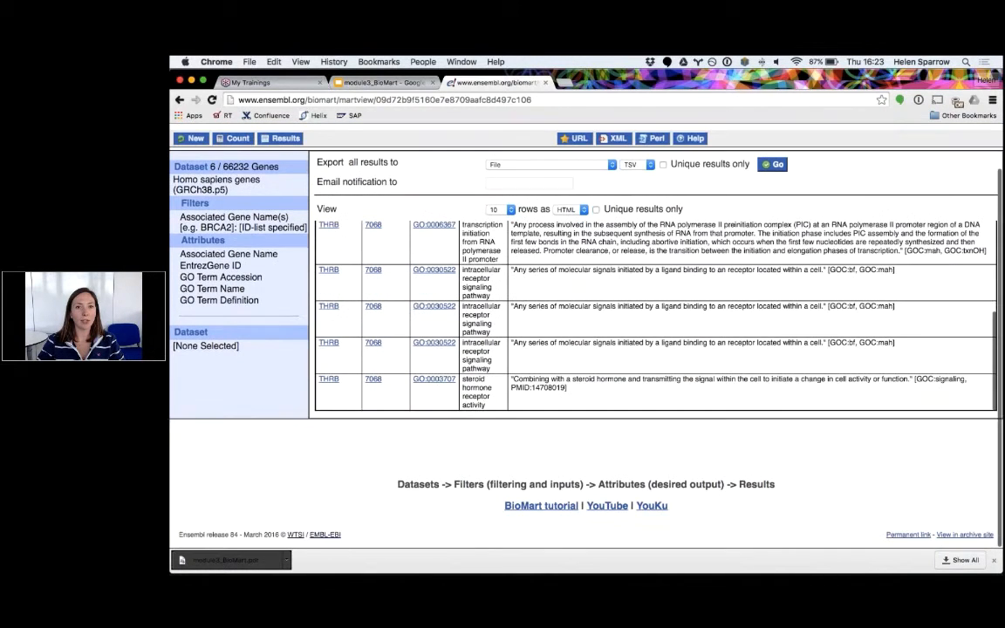
{"action": "scroll", "coordinate": [498, 276], "scroll_direction": "up", "scroll_amount": 3}
{"action": "scroll", "coordinate": [514, 262], "scroll_direction": "up", "scroll_amount": 5}
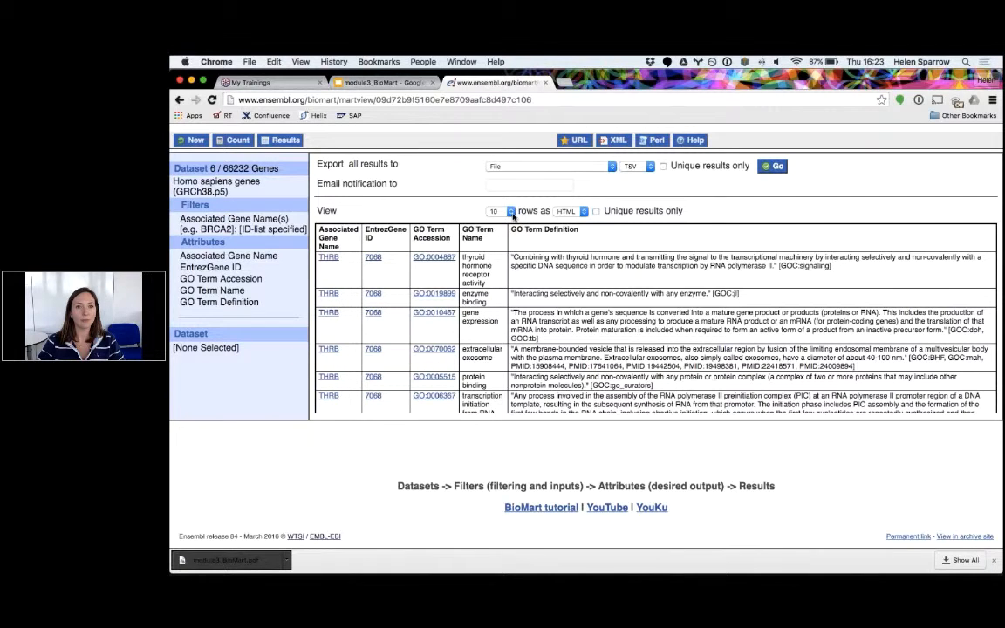
Restrict the results view to unique results only and show all rows as HTML
{"action": "left_click", "coordinate": [510, 212]}
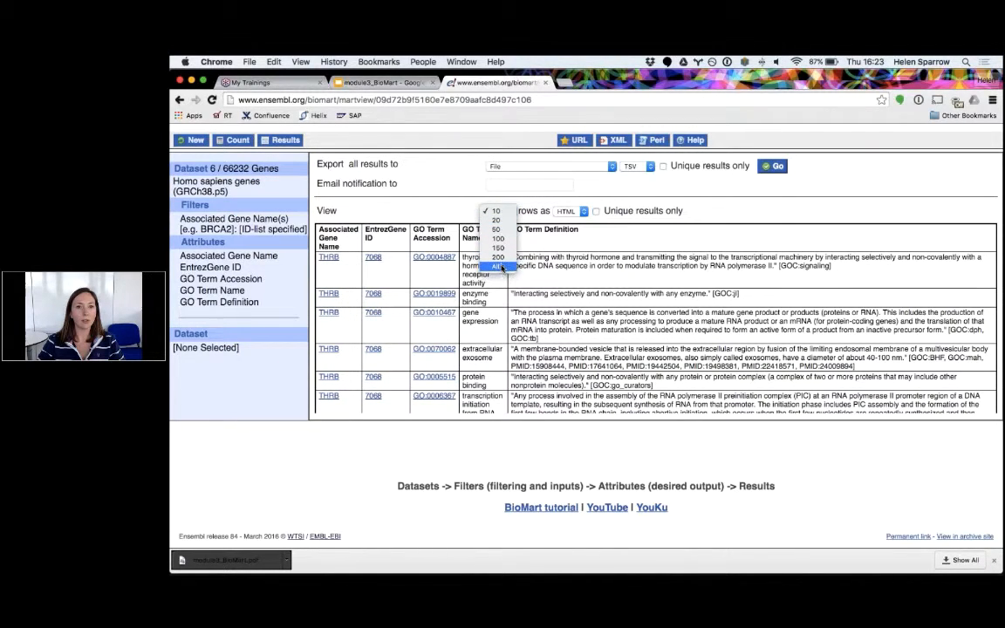
{"action": "left_click", "coordinate": [615, 211]}
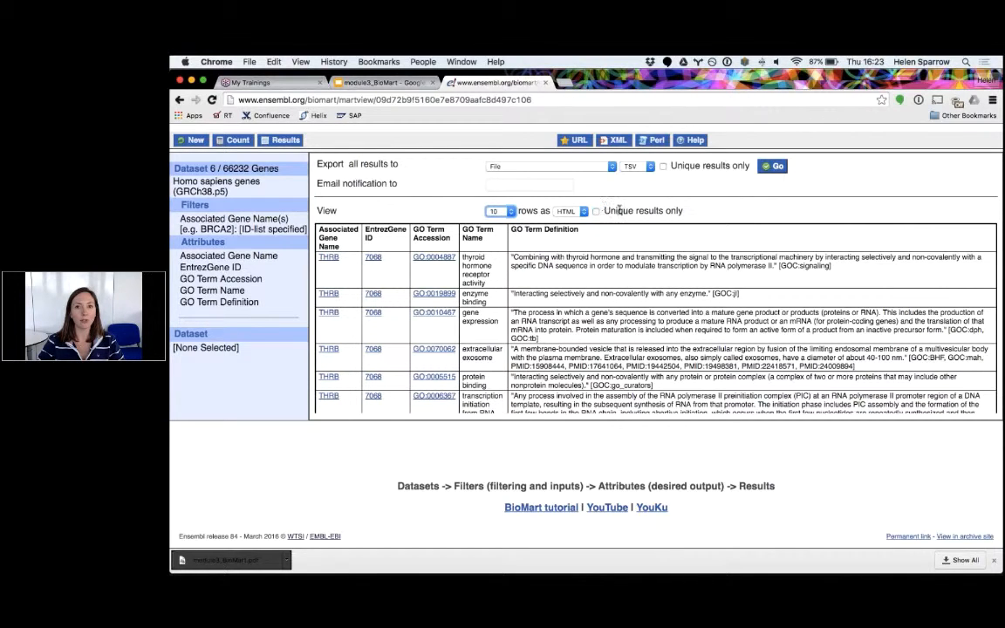
{"action": "left_click", "coordinate": [596, 211]}
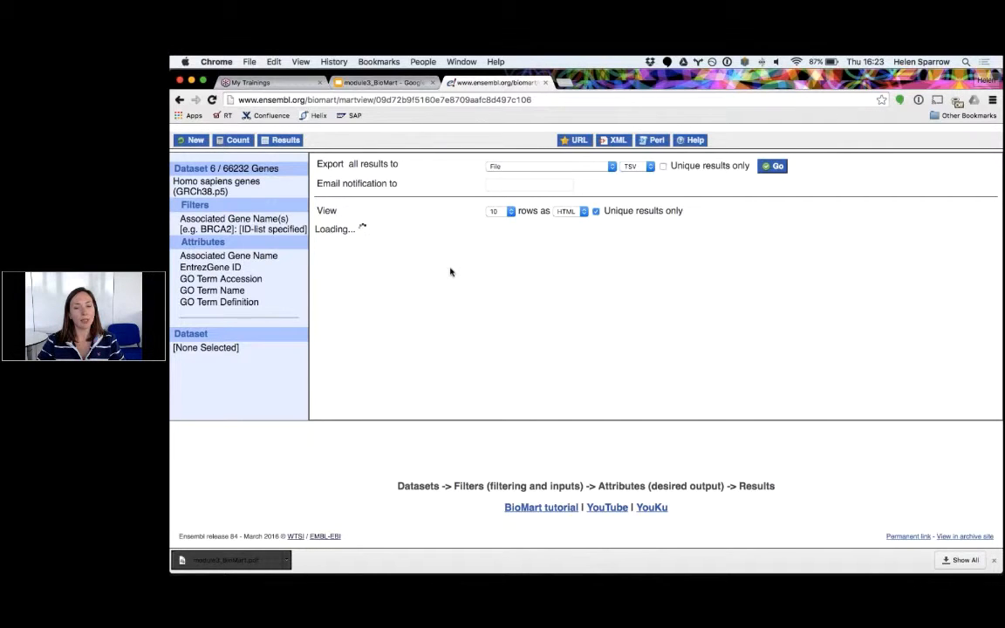
{"action": "left_click", "coordinate": [512, 211]}
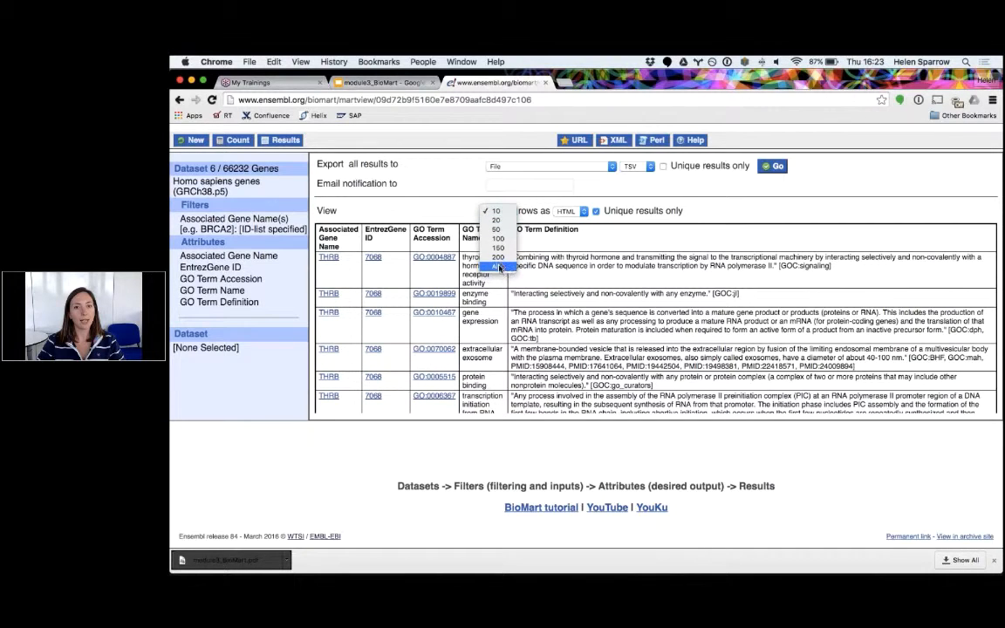
{"action": "left_click", "coordinate": [497, 267]}
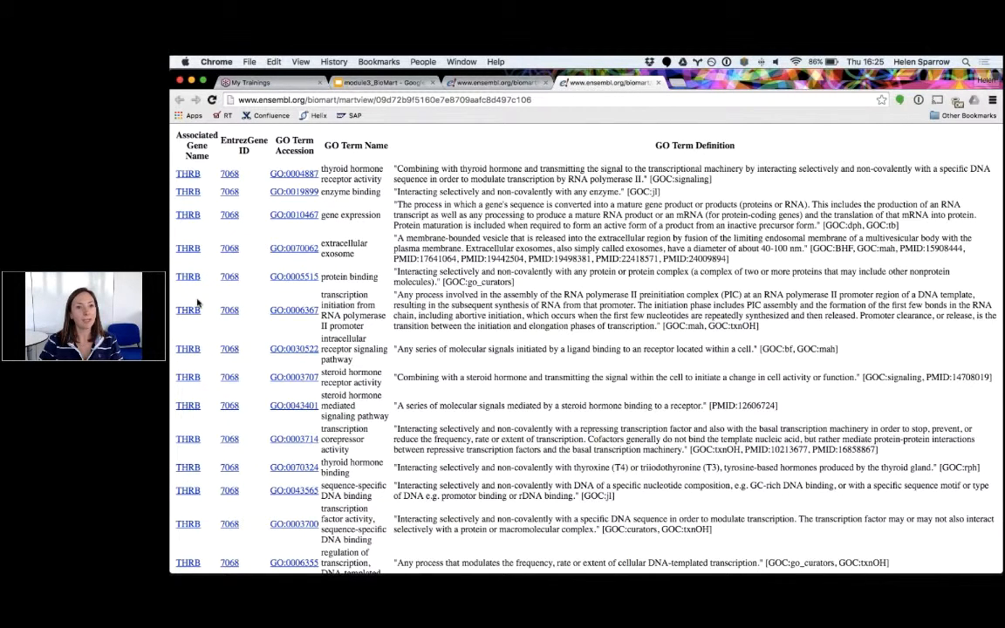
Look through the full results table to examine the GO terms listed for each gene
{"action": "scroll", "coordinate": [198, 301], "scroll_direction": "down", "scroll_amount": 1}
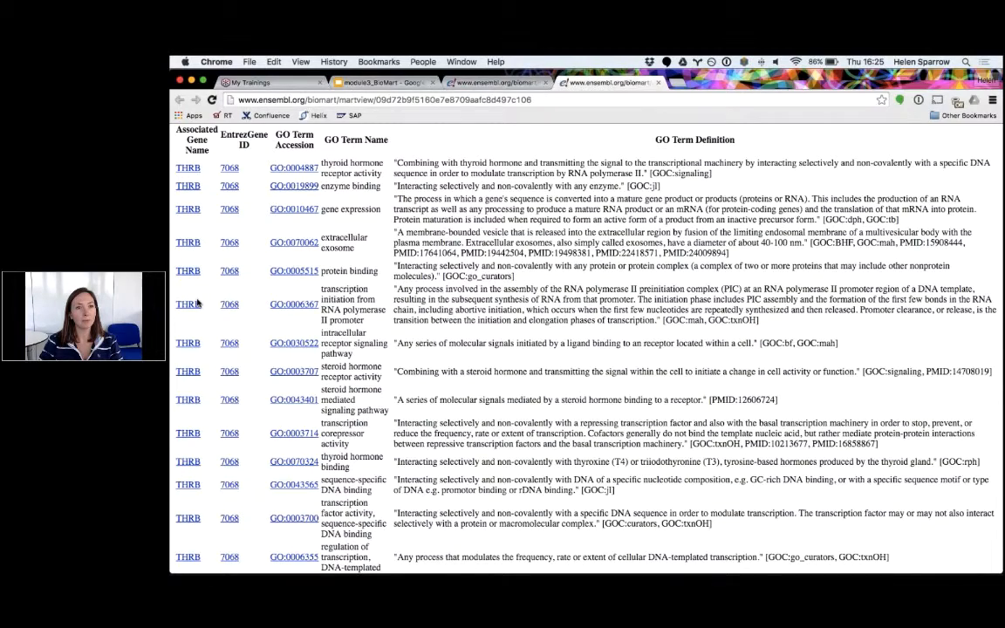
{"action": "scroll", "coordinate": [198, 302], "scroll_direction": "down", "scroll_amount": 10}
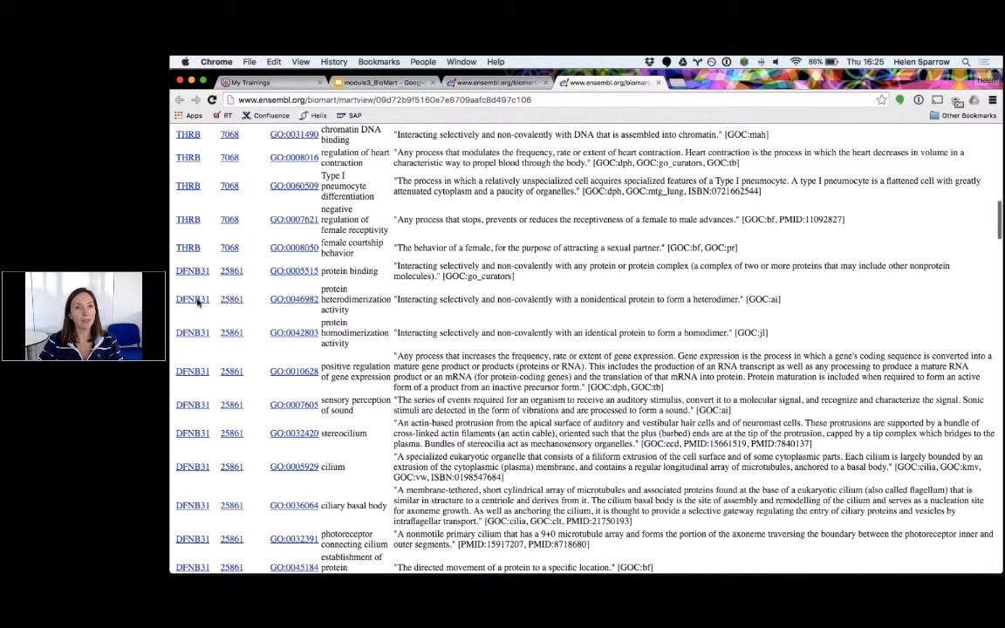
{"action": "scroll", "coordinate": [198, 302], "scroll_direction": "down", "scroll_amount": 10}
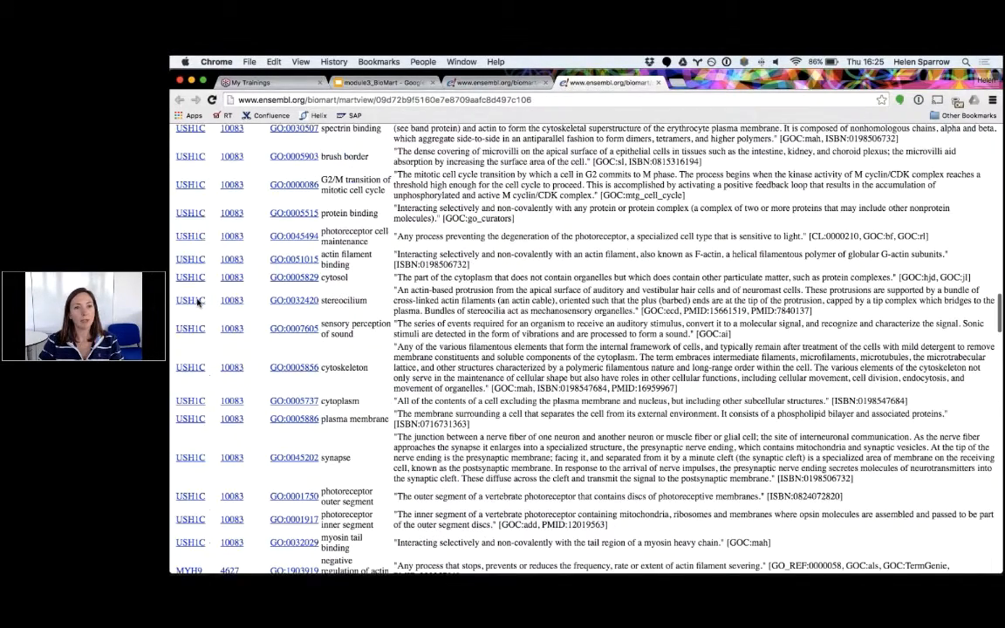
{"action": "scroll", "coordinate": [198, 302], "scroll_direction": "down", "scroll_amount": 10}
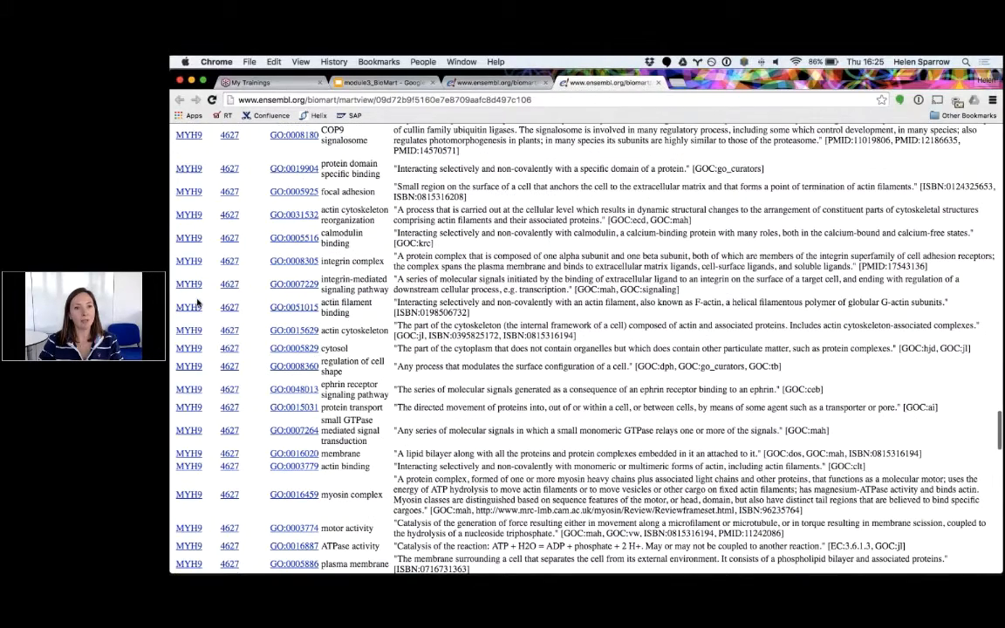
{"action": "scroll", "coordinate": [289, 299], "scroll_direction": "down", "scroll_amount": 5}
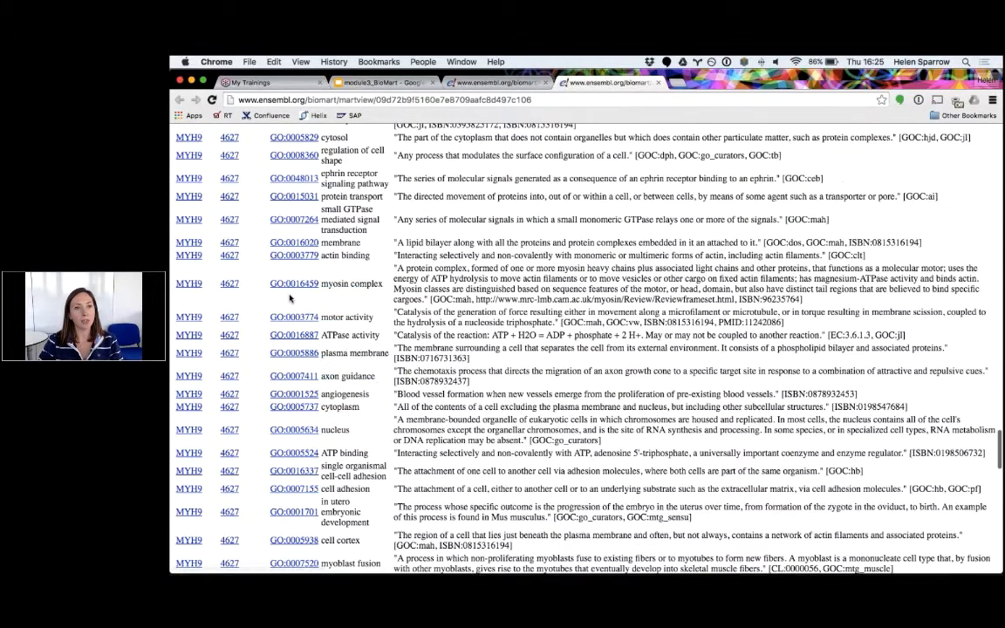
{"action": "scroll", "coordinate": [290, 298], "scroll_direction": "up", "scroll_amount": 1}
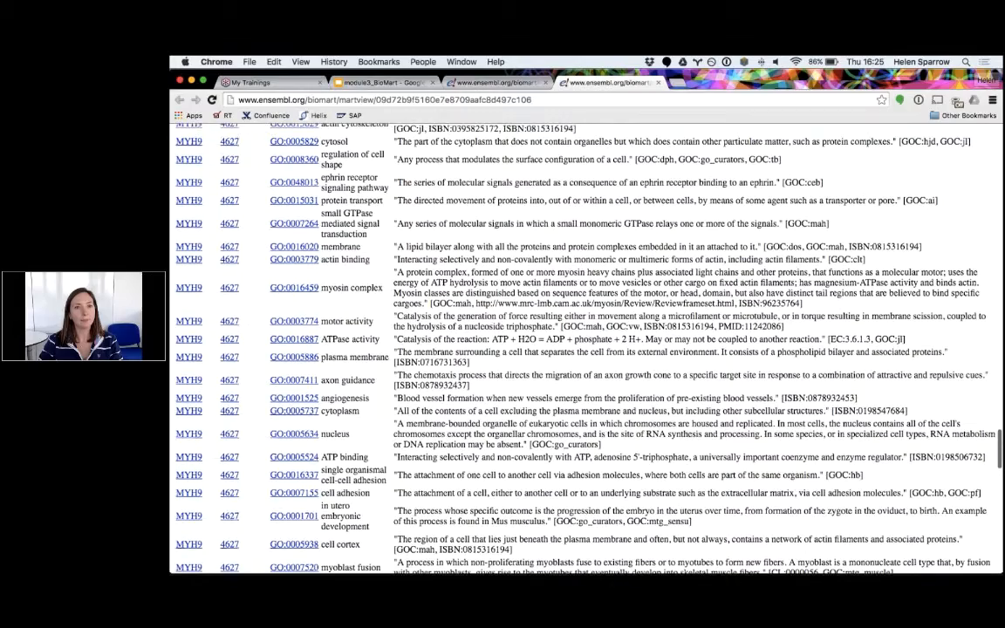
{"action": "scroll", "coordinate": [585, 349], "scroll_direction": "up", "scroll_amount": 10}
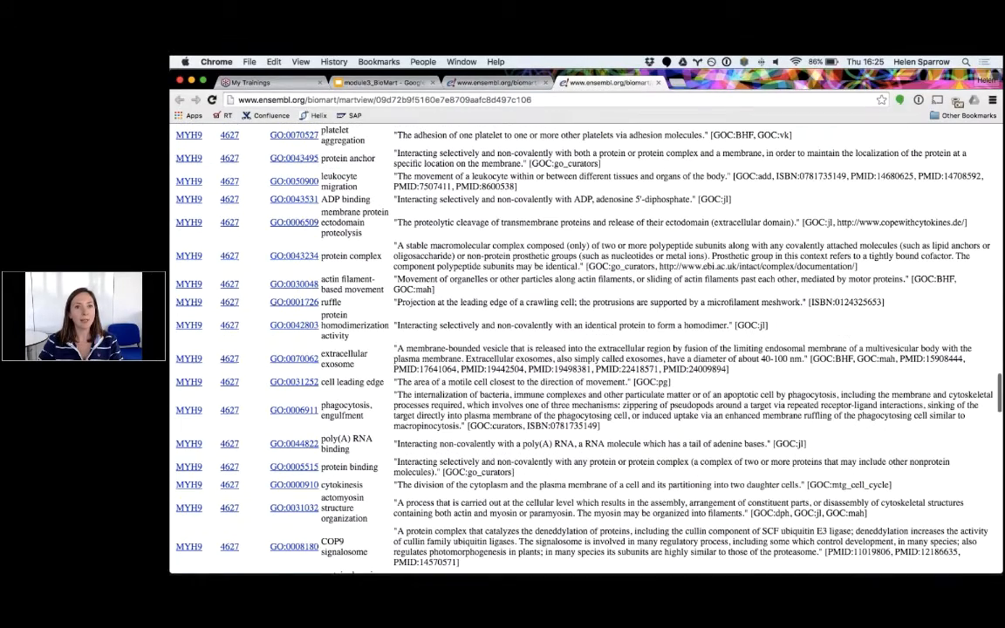
Back on the BioMart query page, switch the attributes to Sequences and select cDNA sequences as the sequence type
{"action": "left_click", "coordinate": [491, 83]}
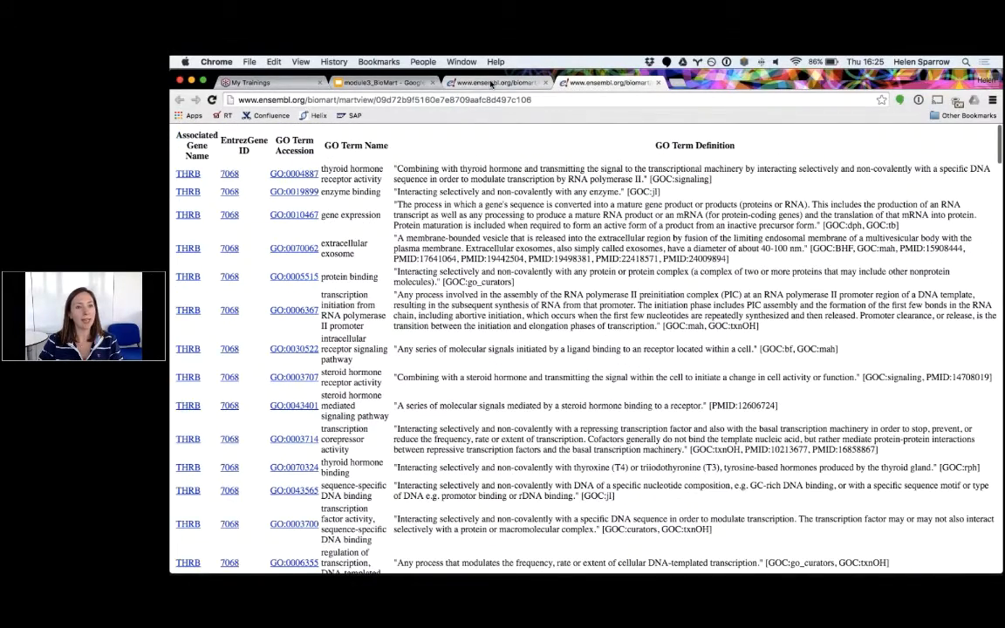
{"action": "left_click", "coordinate": [491, 83]}
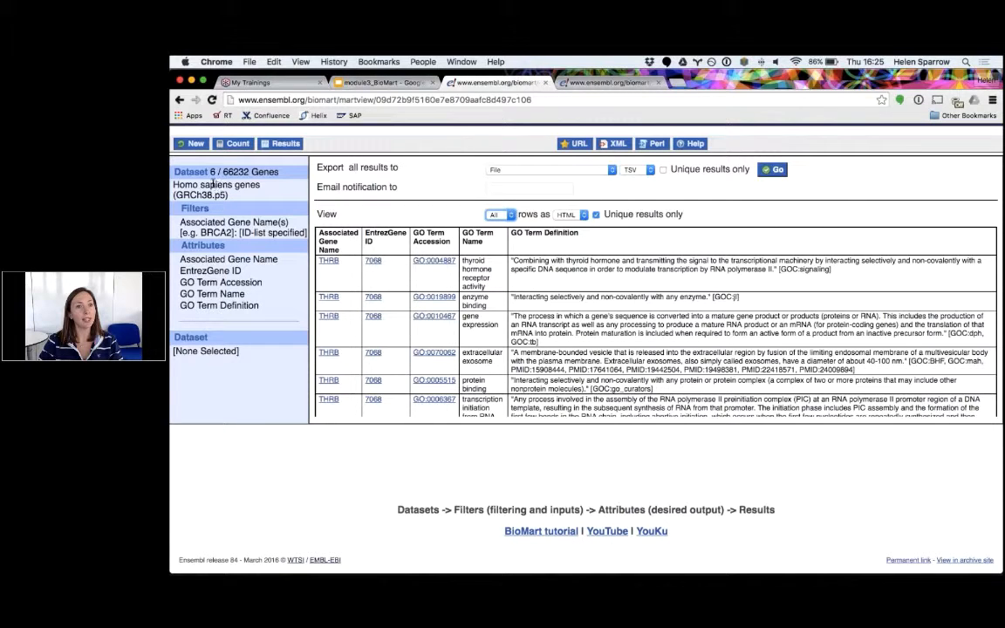
{"action": "left_click", "coordinate": [212, 250]}
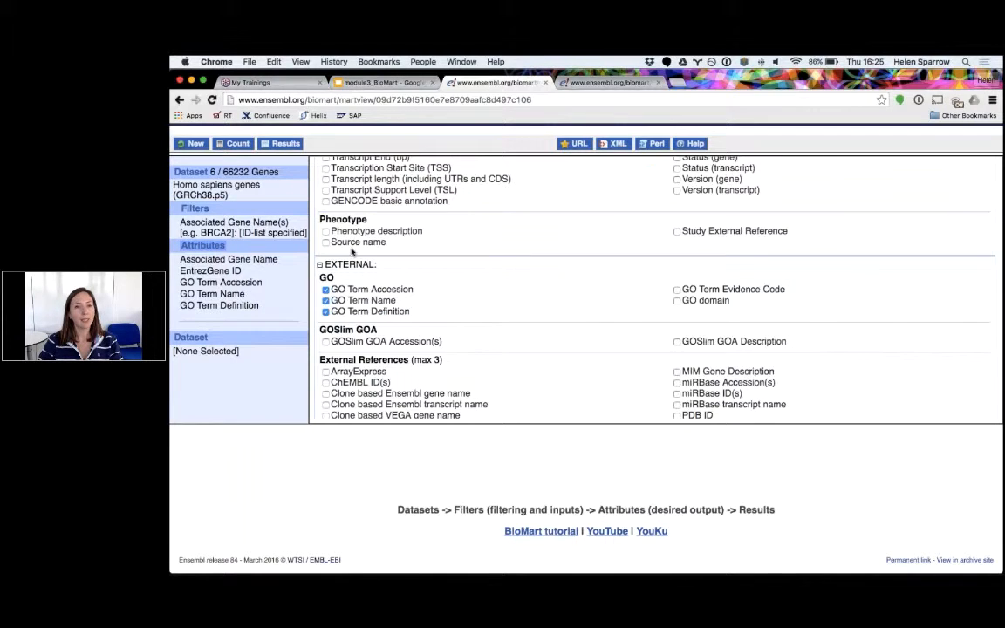
{"action": "scroll", "coordinate": [352, 252], "scroll_direction": "up", "scroll_amount": 10}
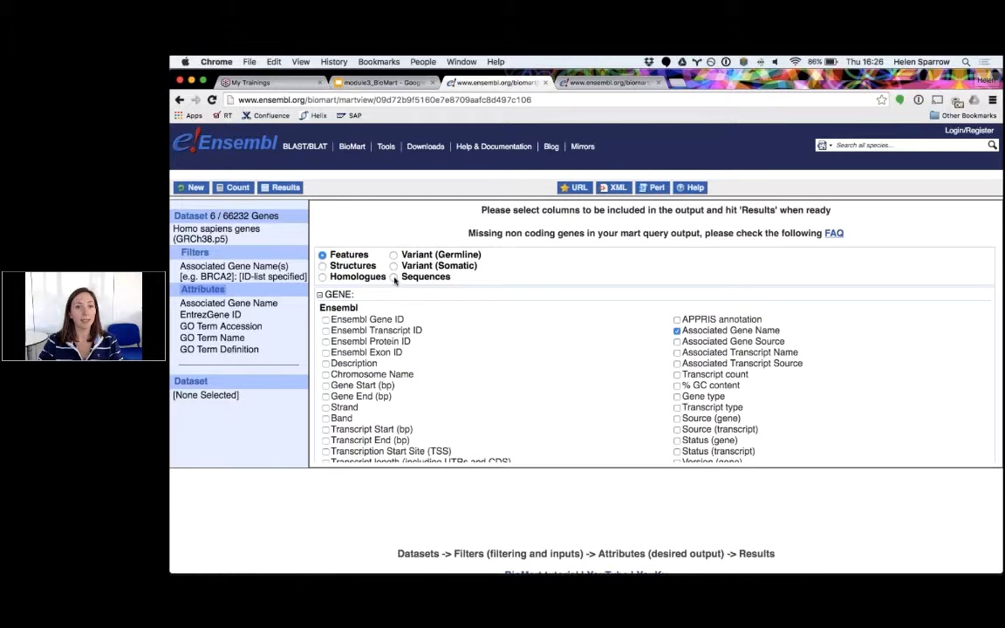
{"action": "left_click", "coordinate": [394, 277]}
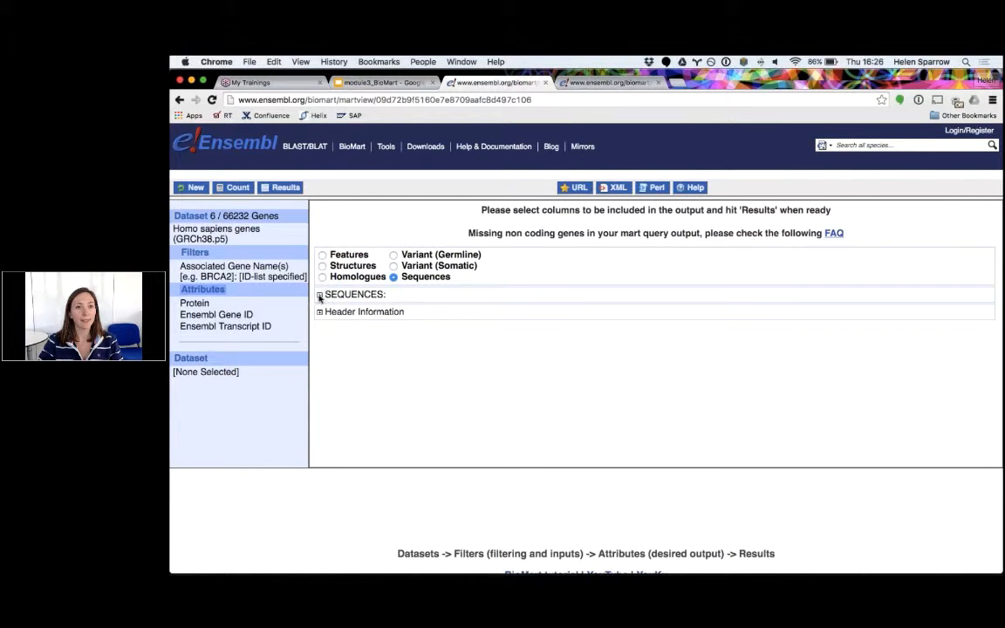
{"action": "left_click", "coordinate": [319, 295]}
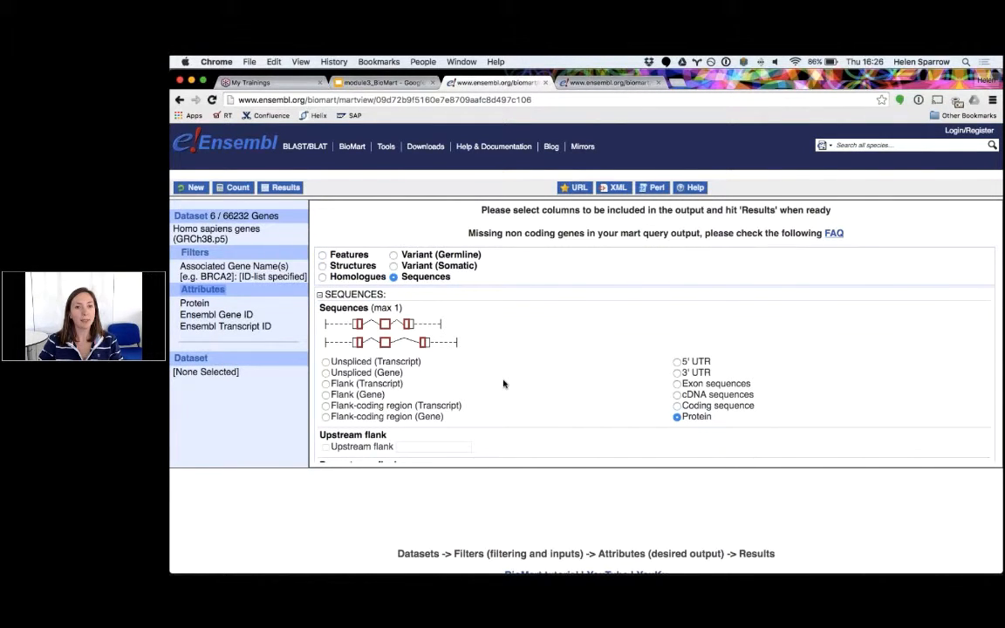
{"action": "scroll", "coordinate": [503, 384], "scroll_direction": "down", "scroll_amount": 2}
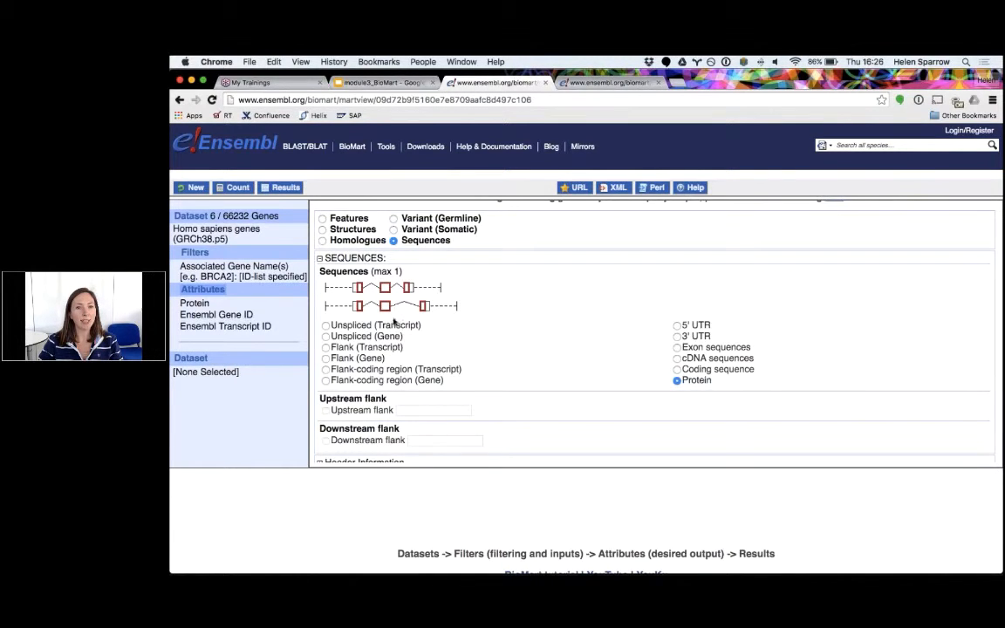
{"action": "left_click", "coordinate": [677, 359]}
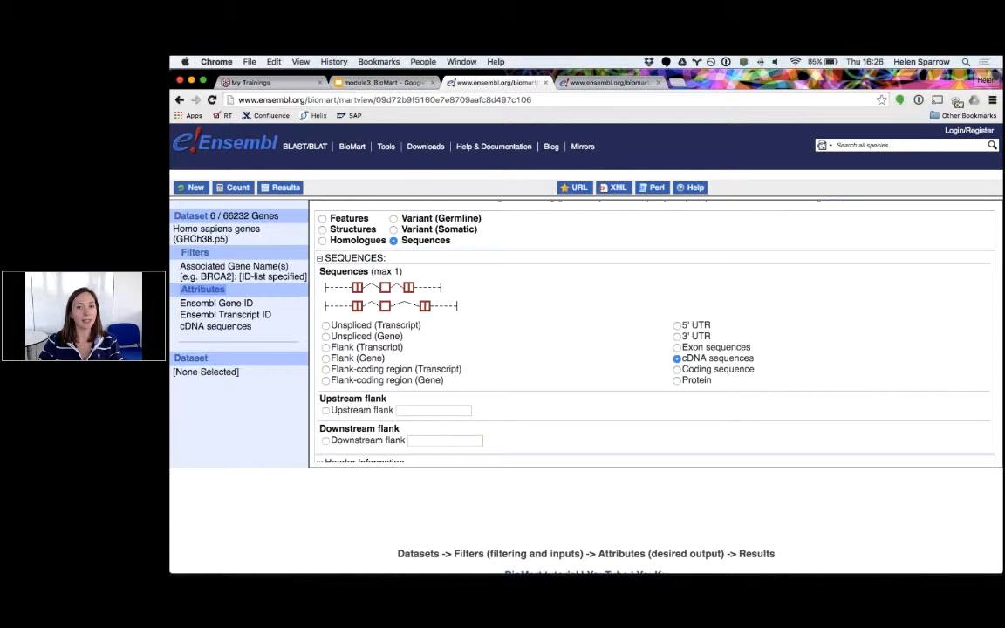
In the sequence header information, add Associated Gene Name and deselect Ensembl Gene ID
{"action": "scroll", "coordinate": [584, 349], "scroll_direction": "down", "scroll_amount": 2}
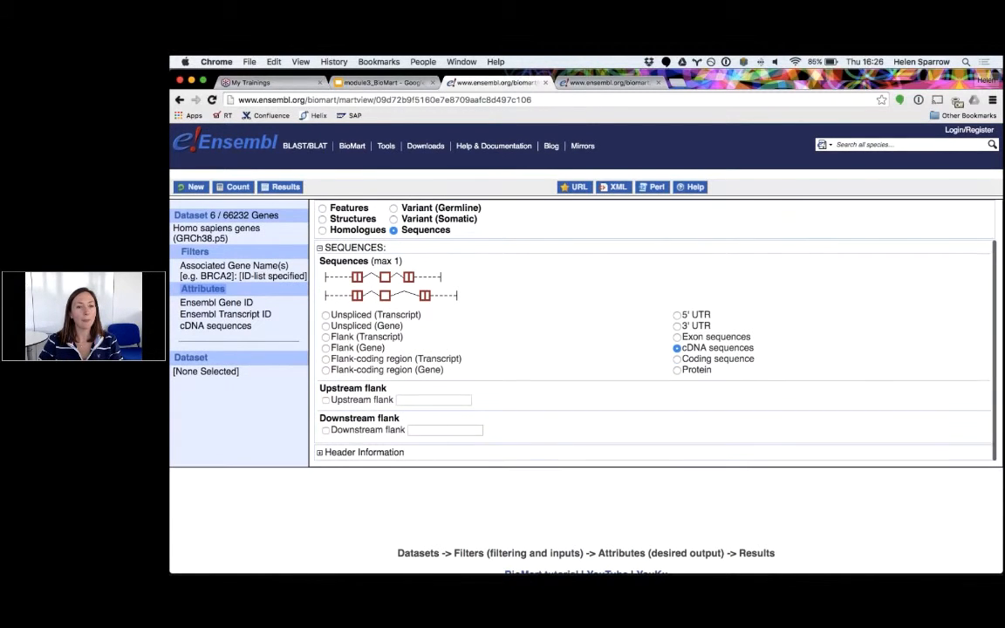
{"action": "scroll", "coordinate": [320, 408], "scroll_direction": "down", "scroll_amount": 3}
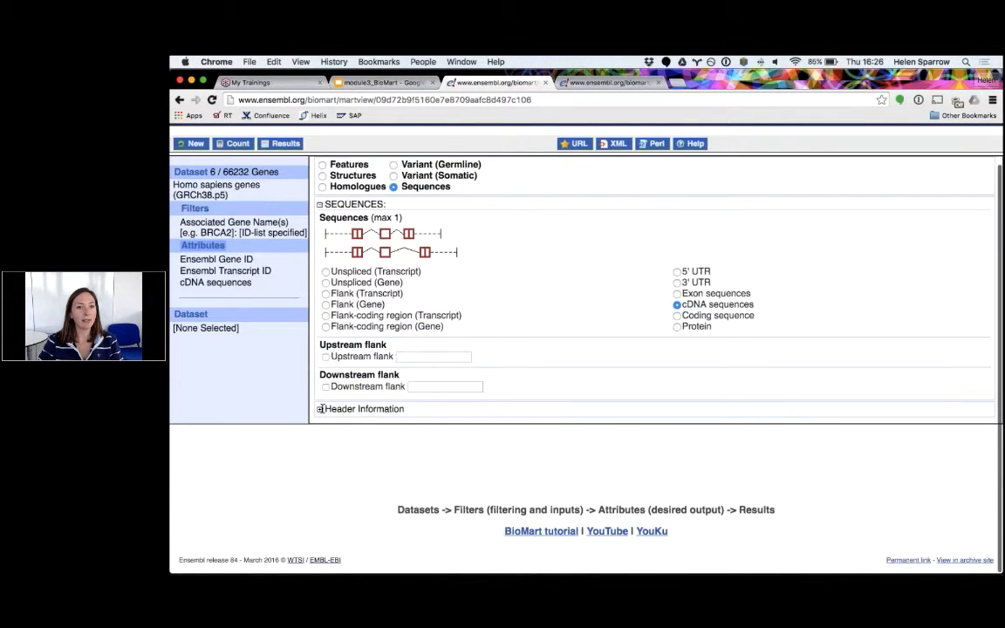
{"action": "left_click", "coordinate": [320, 409]}
{"action": "scroll", "coordinate": [416, 369], "scroll_direction": "down", "scroll_amount": 5}
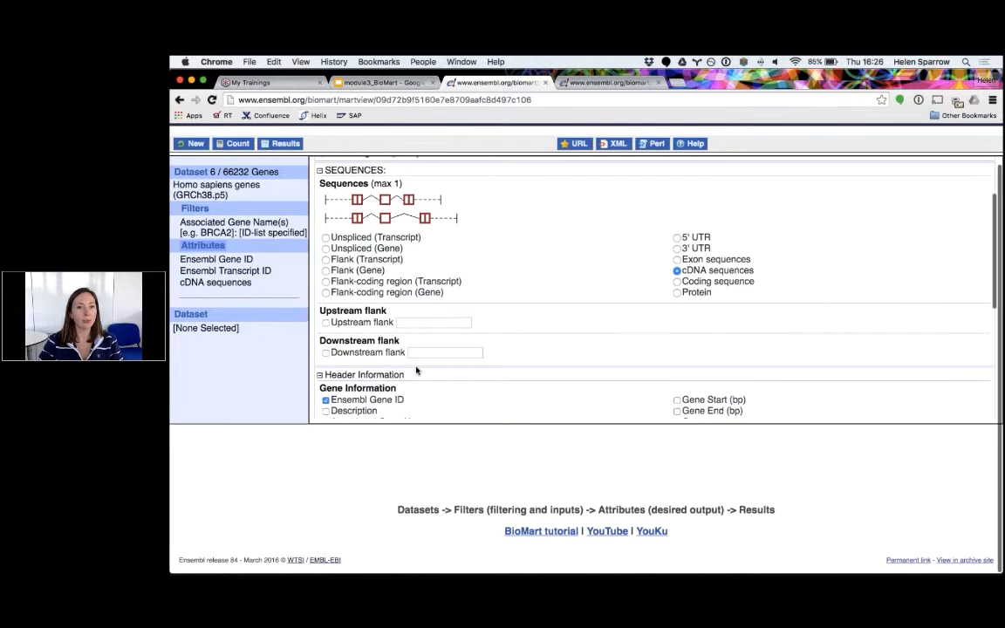
{"action": "scroll", "coordinate": [417, 370], "scroll_direction": "down", "scroll_amount": 1}
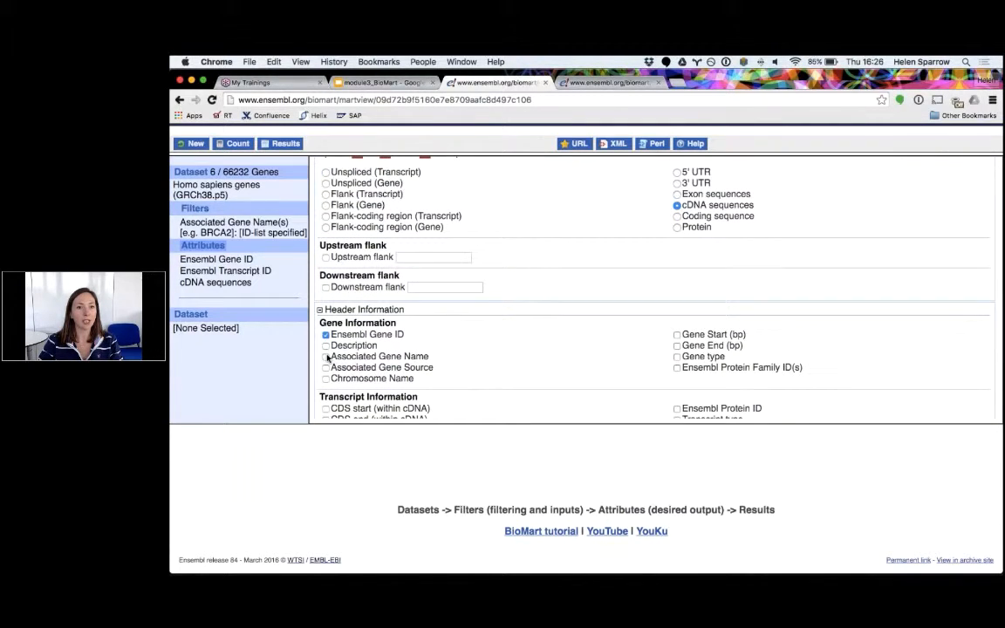
{"action": "left_click", "coordinate": [326, 357]}
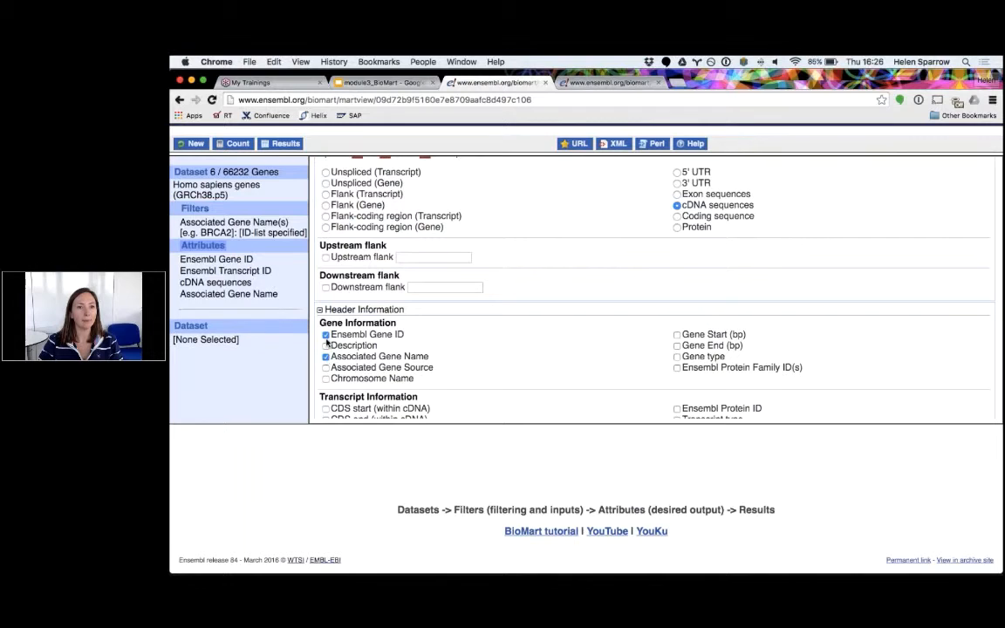
{"action": "left_click", "coordinate": [325, 335]}
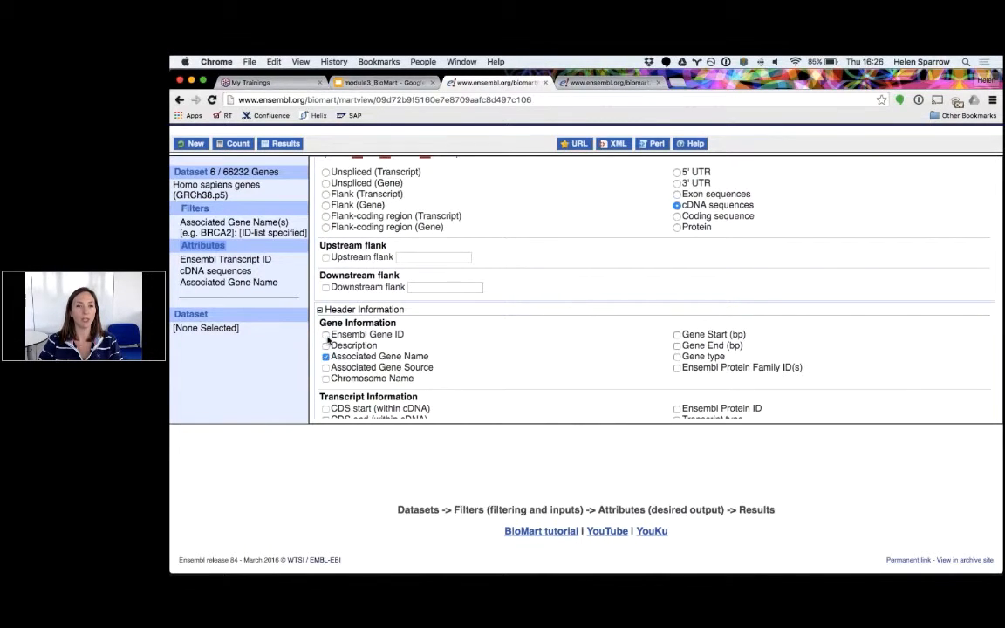
Display the results of the cDNA sequence query in FASTA format
{"action": "scroll", "coordinate": [448, 314], "scroll_direction": "up", "scroll_amount": 2}
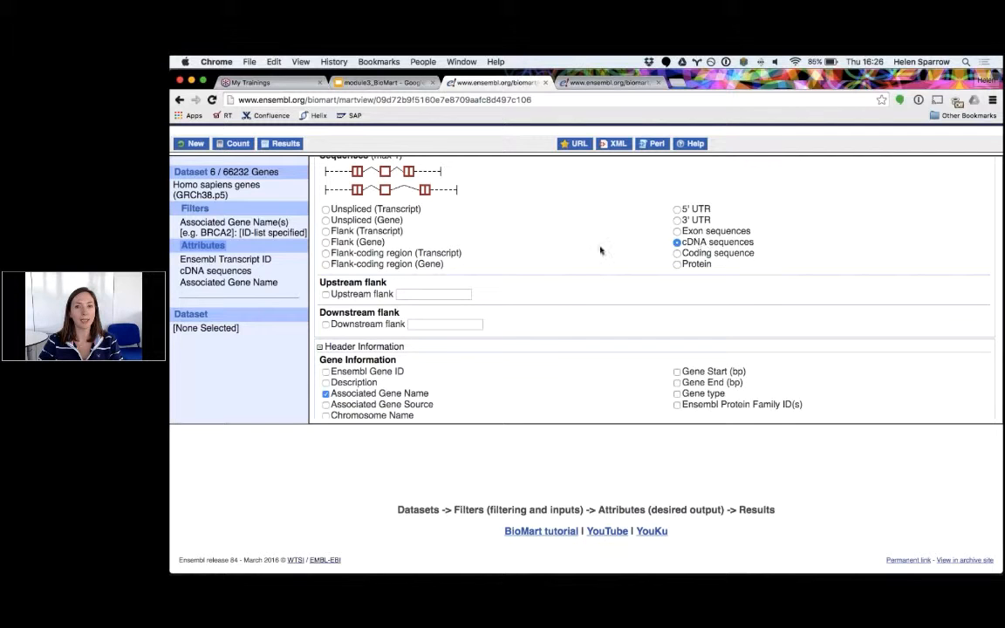
{"action": "scroll", "coordinate": [588, 250], "scroll_direction": "up", "scroll_amount": 1}
{"action": "scroll", "coordinate": [588, 251], "scroll_direction": "up", "scroll_amount": 5}
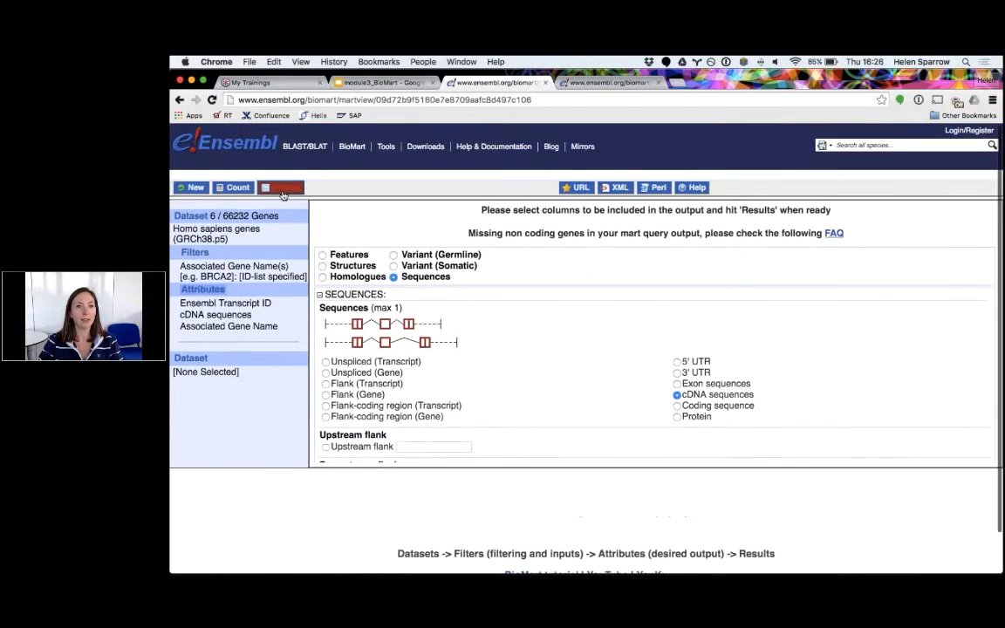
{"action": "left_click", "coordinate": [280, 190]}
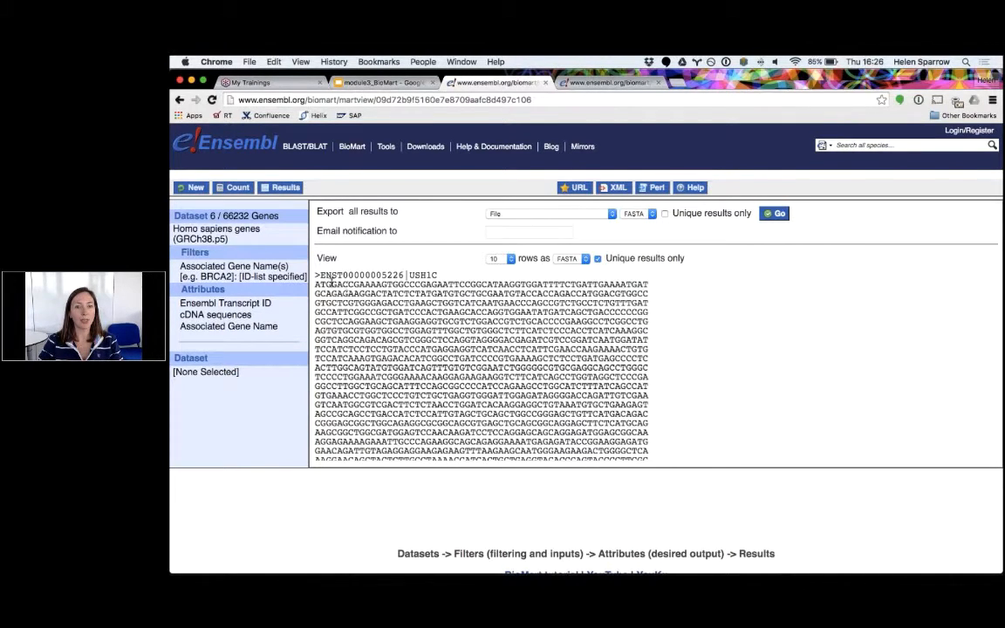
Highlight the first FASTA header, look through the sequence below it, and check the options for the number of rows to view
{"action": "left_click_drag", "start_coordinate": [396, 276], "coordinate": [314, 290]}
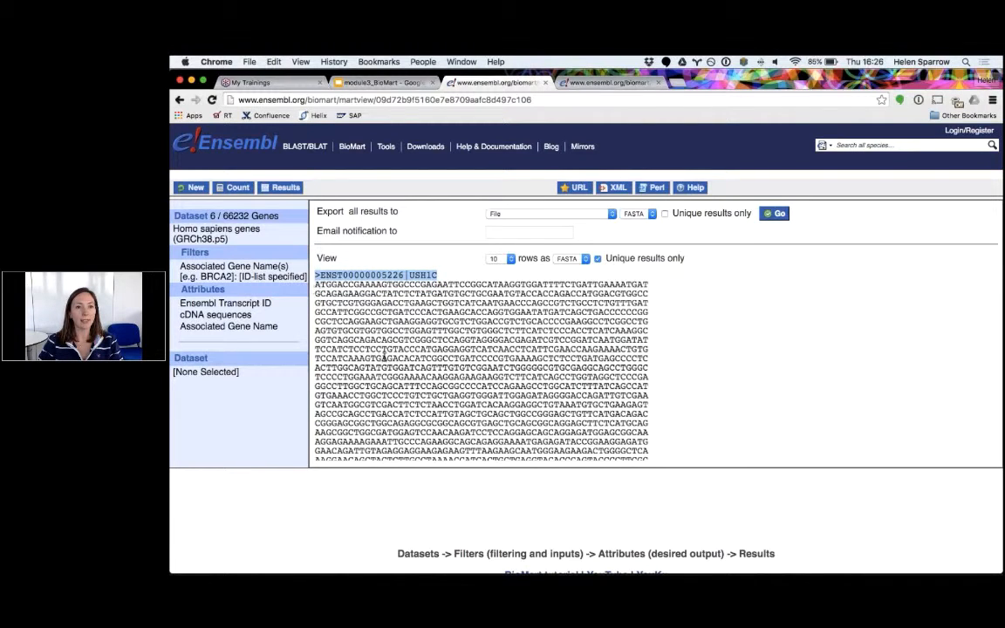
{"action": "scroll", "coordinate": [394, 368], "scroll_direction": "down", "scroll_amount": 2}
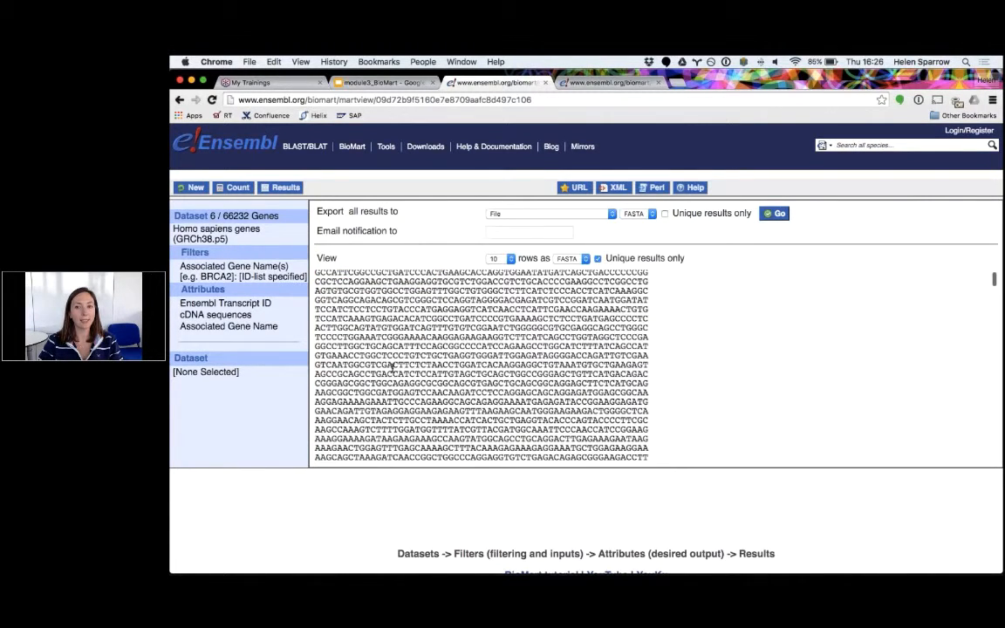
{"action": "scroll", "coordinate": [392, 366], "scroll_direction": "down", "scroll_amount": 4}
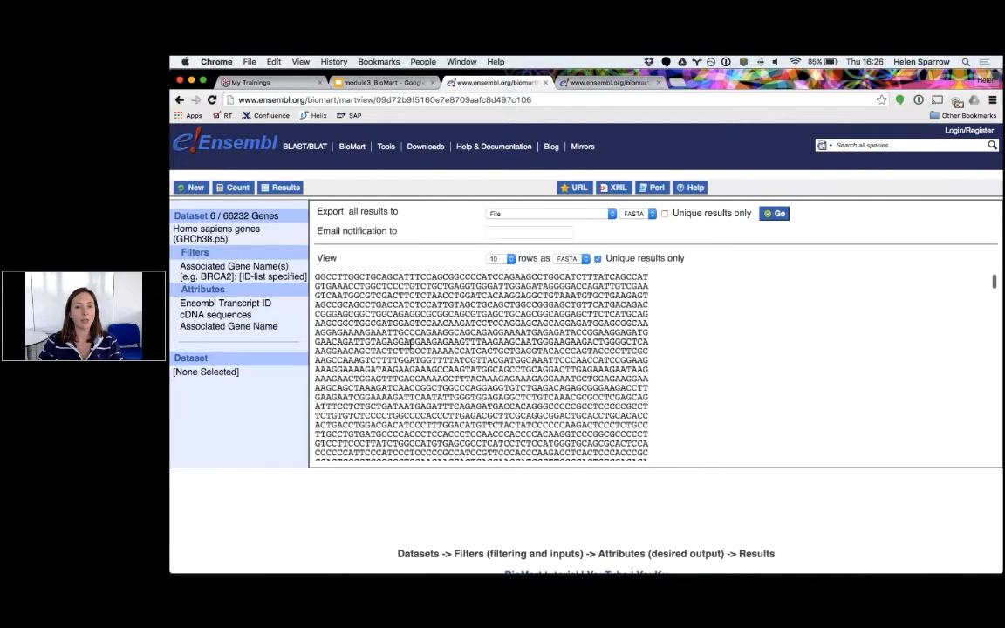
{"action": "left_click", "coordinate": [498, 259]}
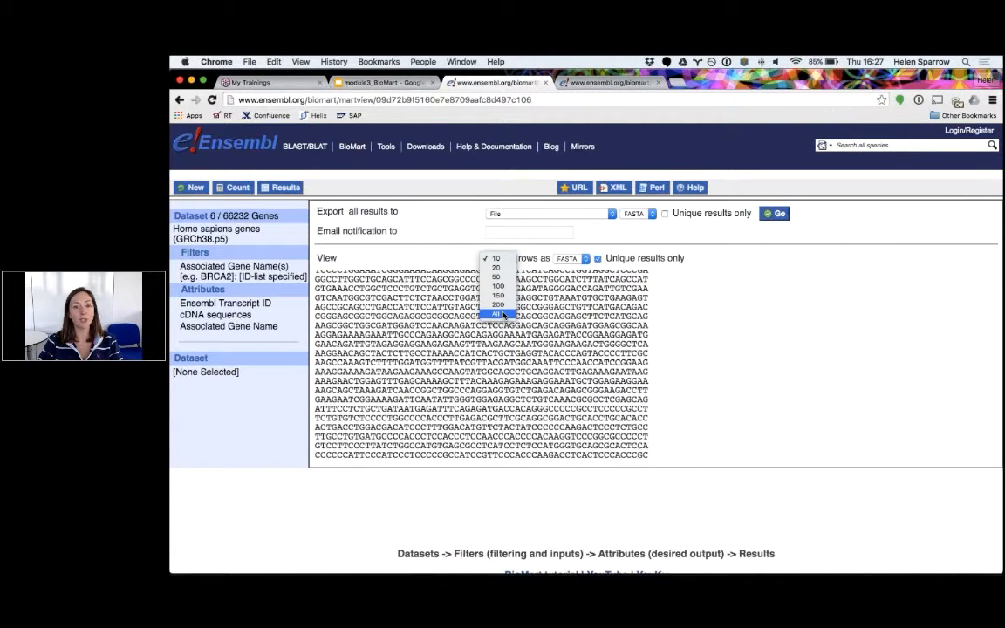
{"action": "left_click", "coordinate": [613, 220]}
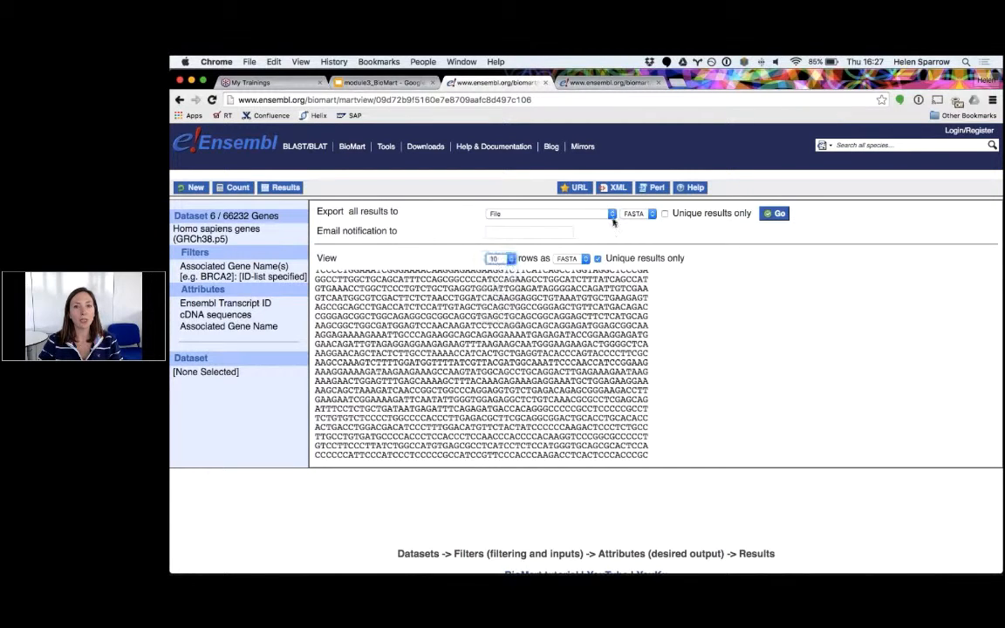
Export all results to an uncompressed file in FASTA format, restricted to unique results only
{"action": "left_click", "coordinate": [613, 220]}
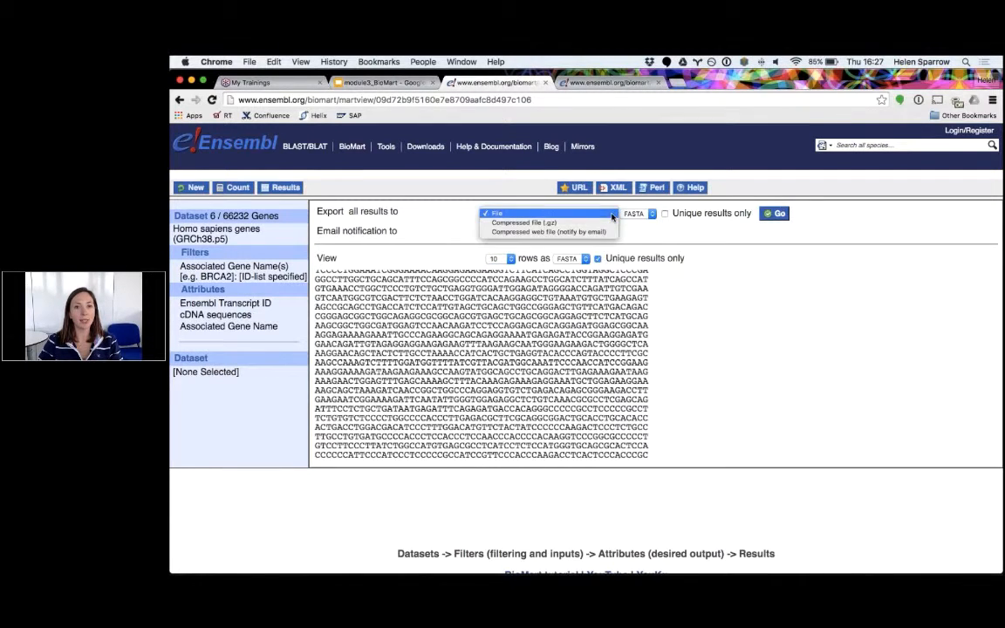
{"action": "left_click", "coordinate": [537, 218]}
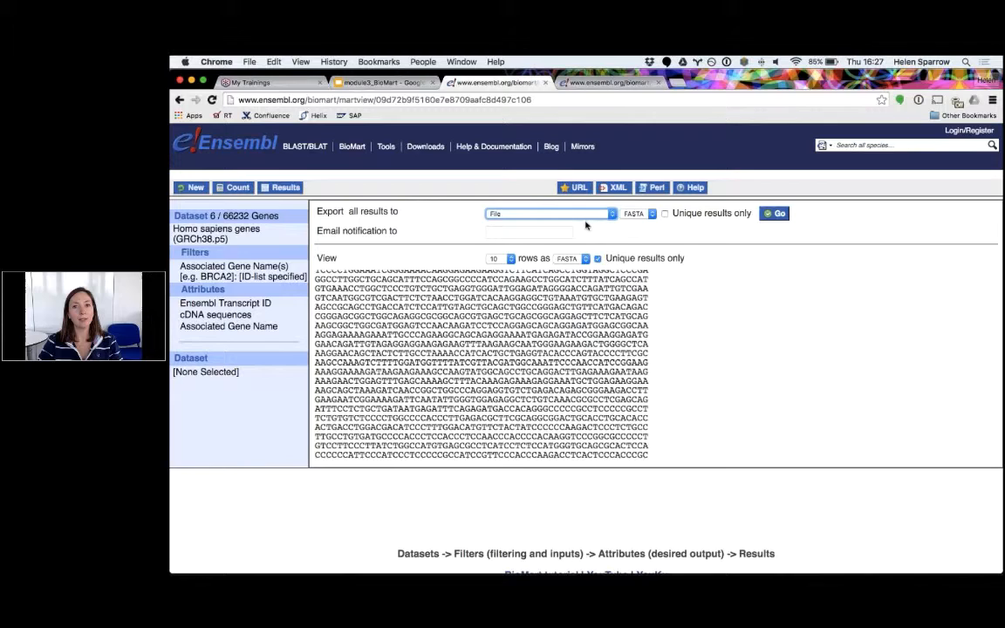
{"action": "left_click", "coordinate": [665, 214]}
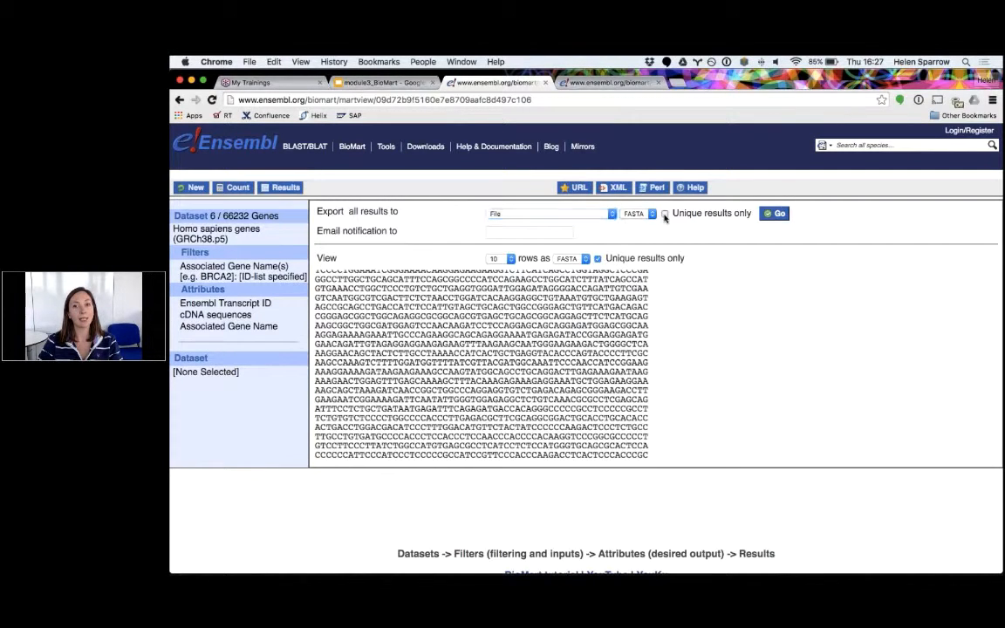
{"action": "left_click", "coordinate": [775, 219]}
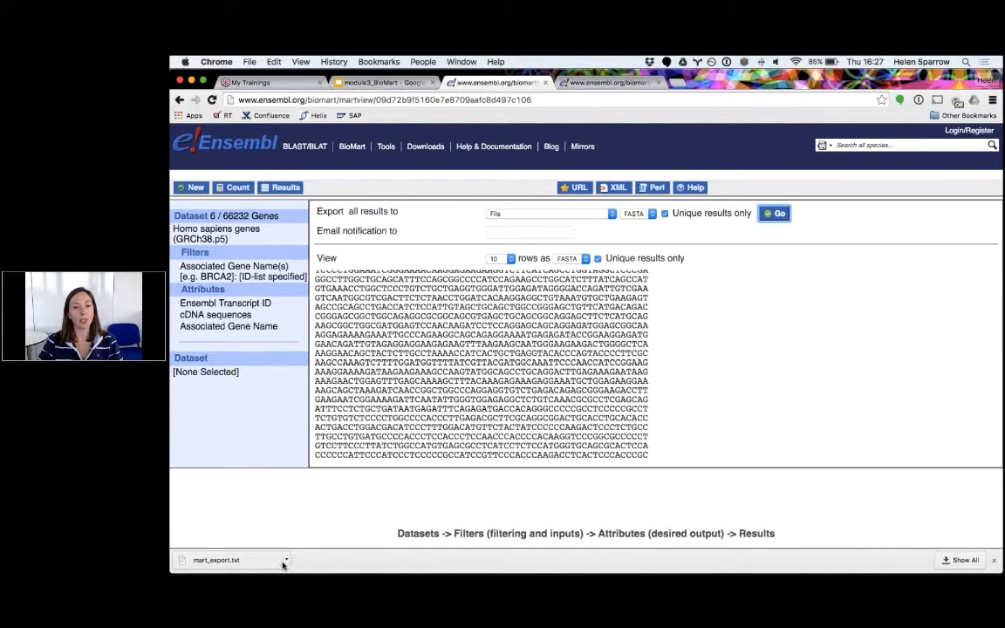
Open the downloaded mart_export.txt in an enlarged window, look through the exported cDNA sequences, and close the file
{"action": "left_click", "coordinate": [254, 563]}
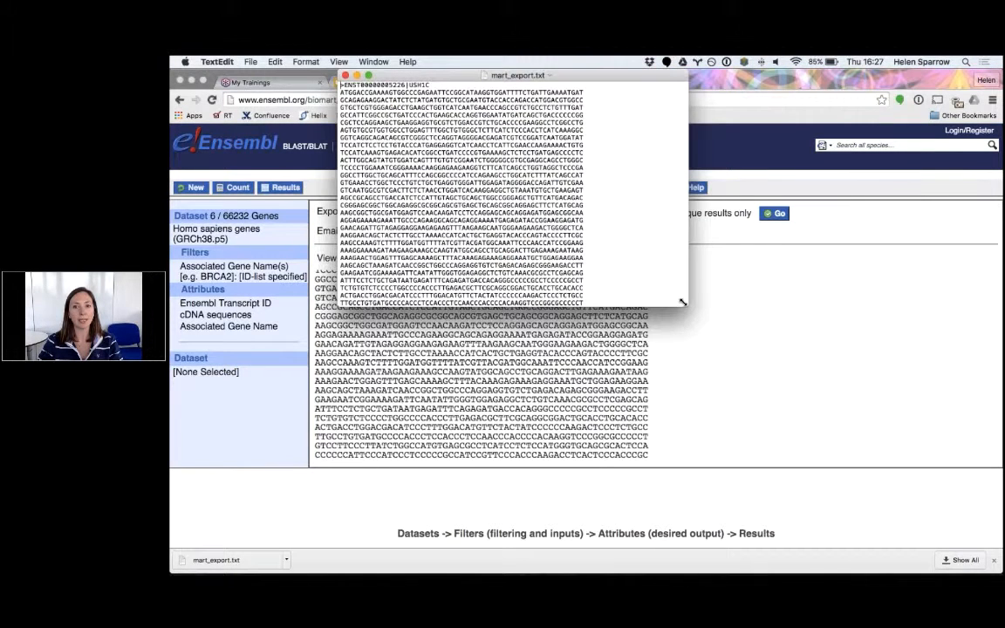
{"action": "left_click_drag", "start_coordinate": [707, 349], "coordinate": [781, 443]}
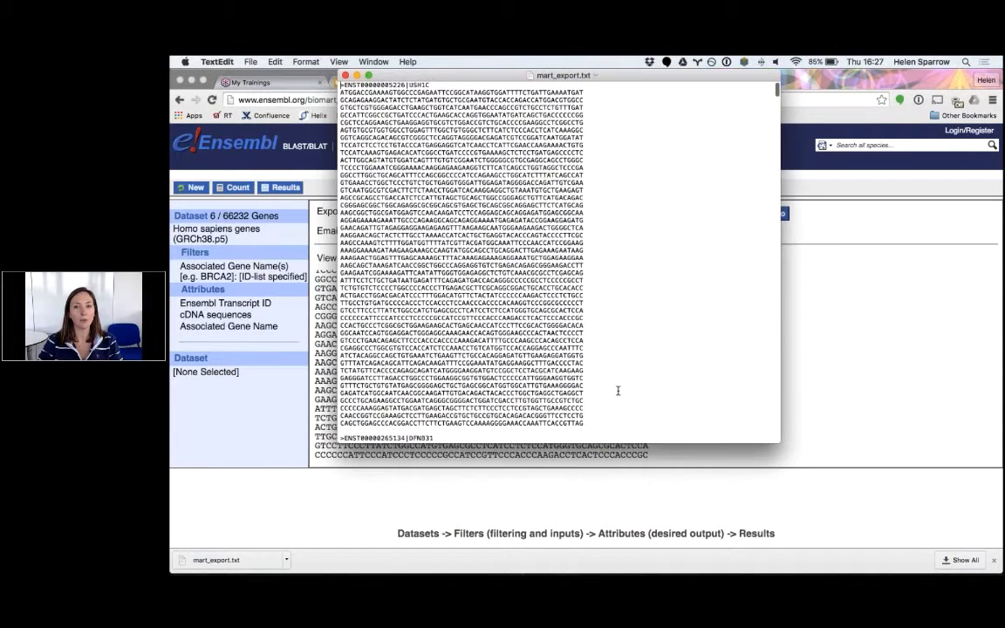
{"action": "scroll", "coordinate": [617, 390], "scroll_direction": "down", "scroll_amount": 5}
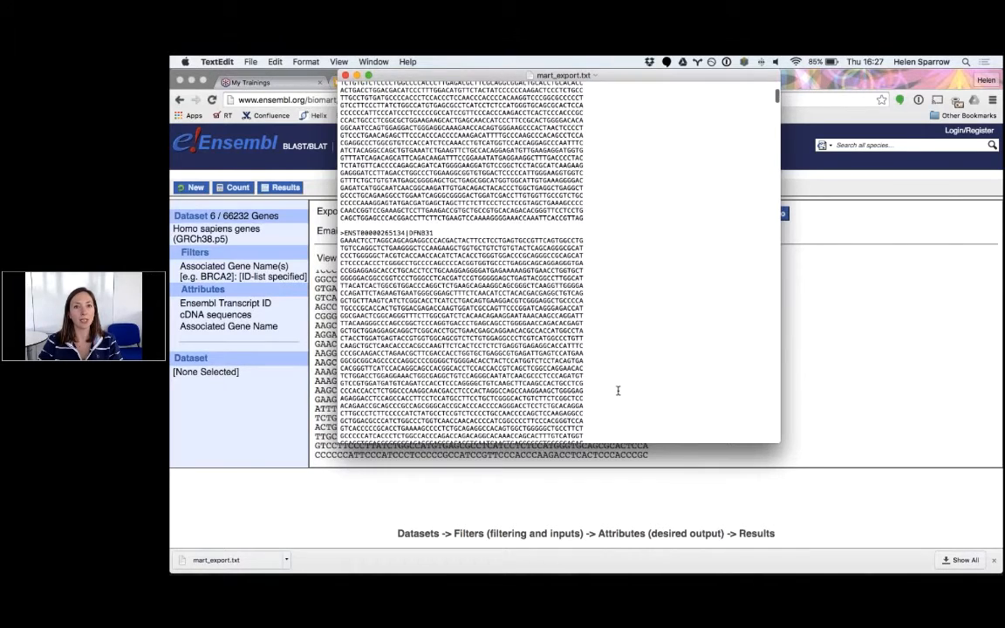
{"action": "scroll", "coordinate": [617, 390], "scroll_direction": "down", "scroll_amount": 5}
{"action": "scroll", "coordinate": [617, 391], "scroll_direction": "down", "scroll_amount": 5}
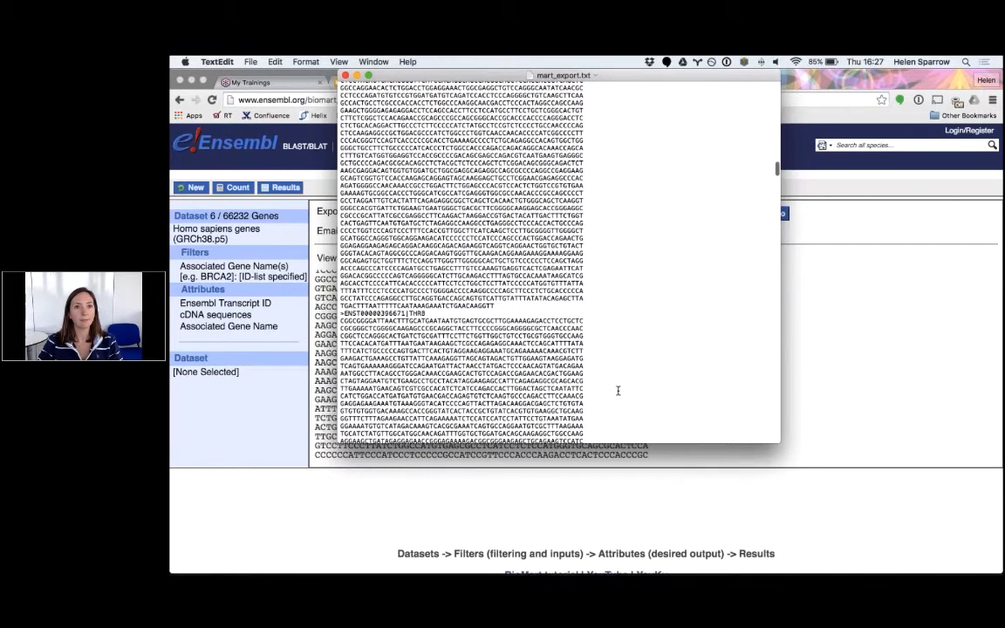
{"action": "scroll", "coordinate": [618, 390], "scroll_direction": "down", "scroll_amount": 5}
{"action": "left_click", "coordinate": [345, 76]}
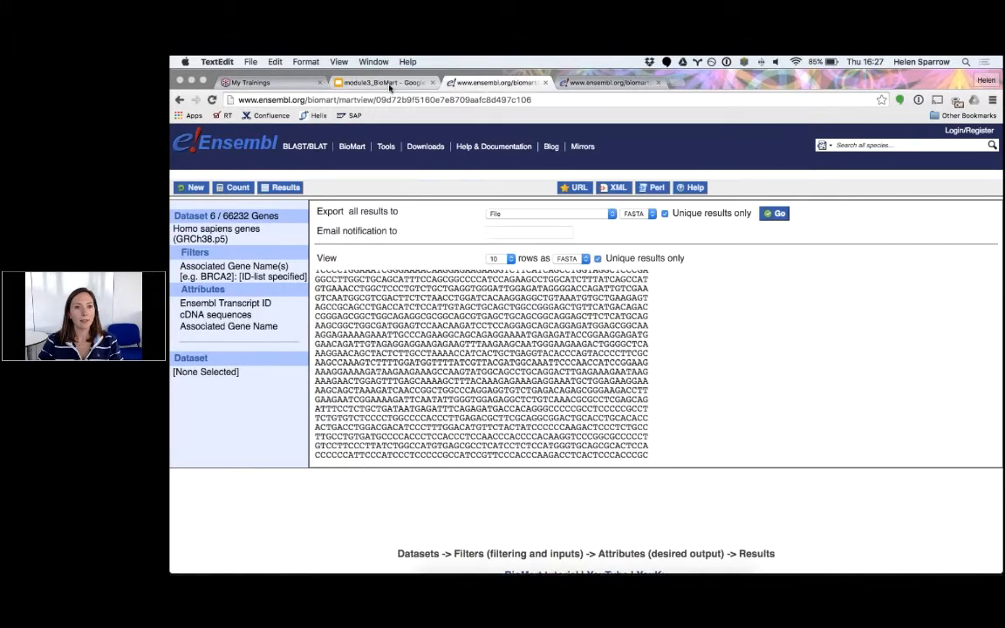
Switch to the module3_BioMart presentation in Google Slides, present from the Four-step flow slide, and advance to the Next webinar course slide
{"action": "left_click", "coordinate": [390, 87]}
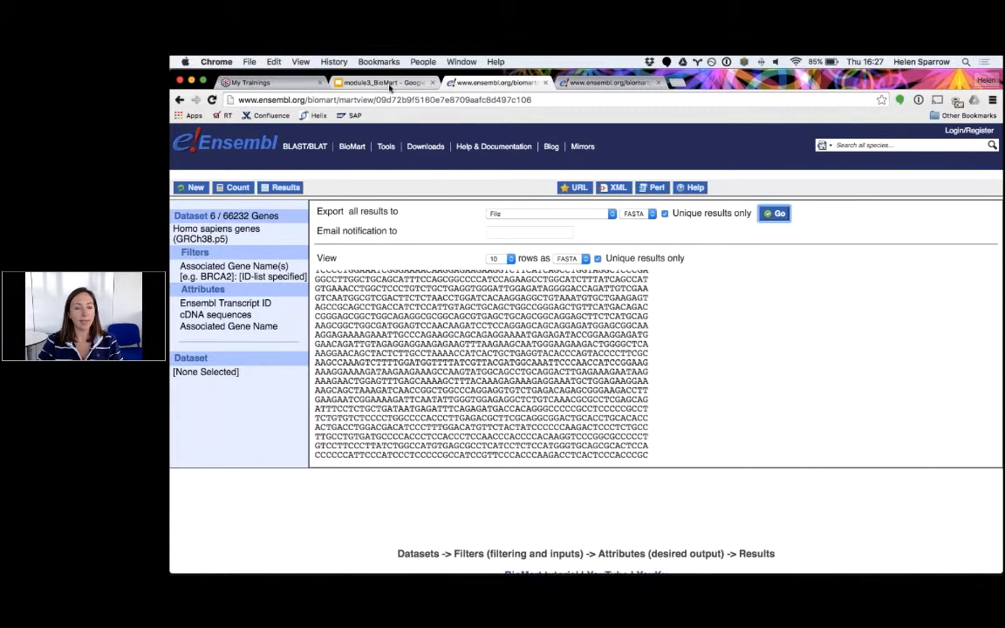
{"action": "left_click", "coordinate": [390, 83]}
{"action": "scroll", "coordinate": [238, 506], "scroll_direction": "down", "scroll_amount": 1}
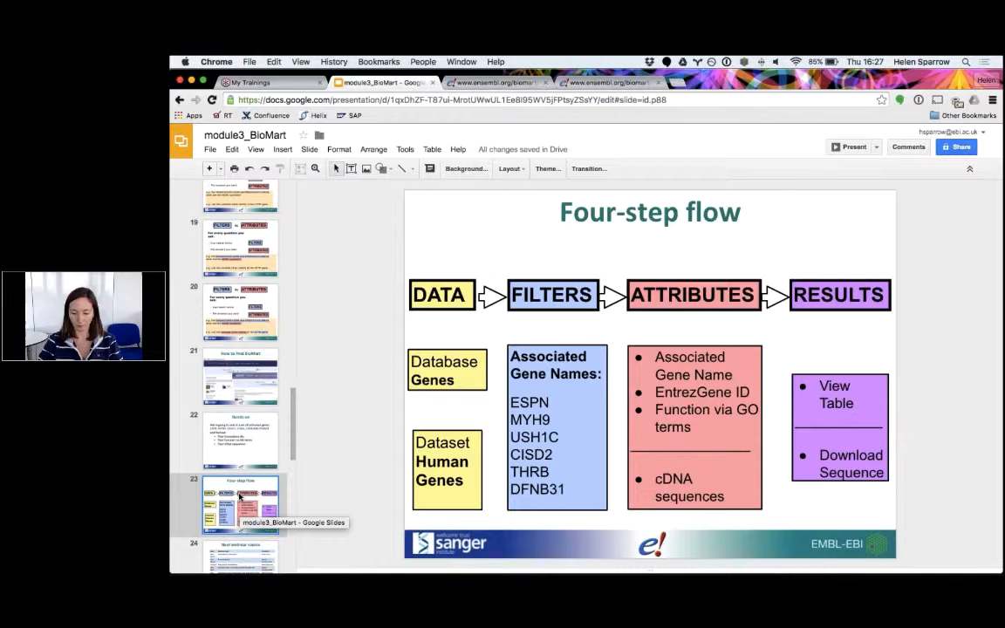
{"action": "key", "text": "super+Return"}
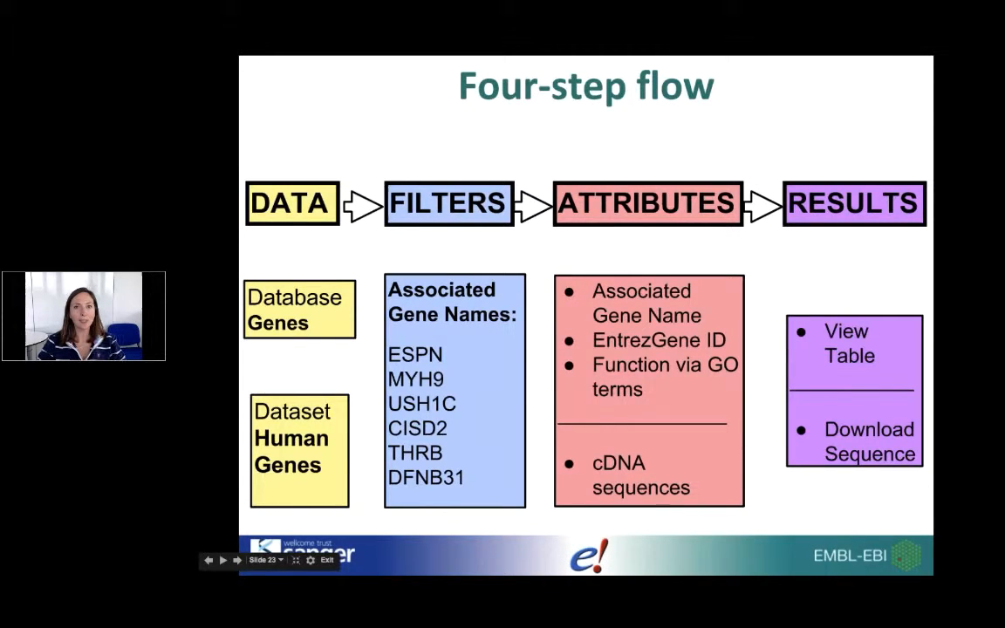
{"action": "key", "text": "Right"}
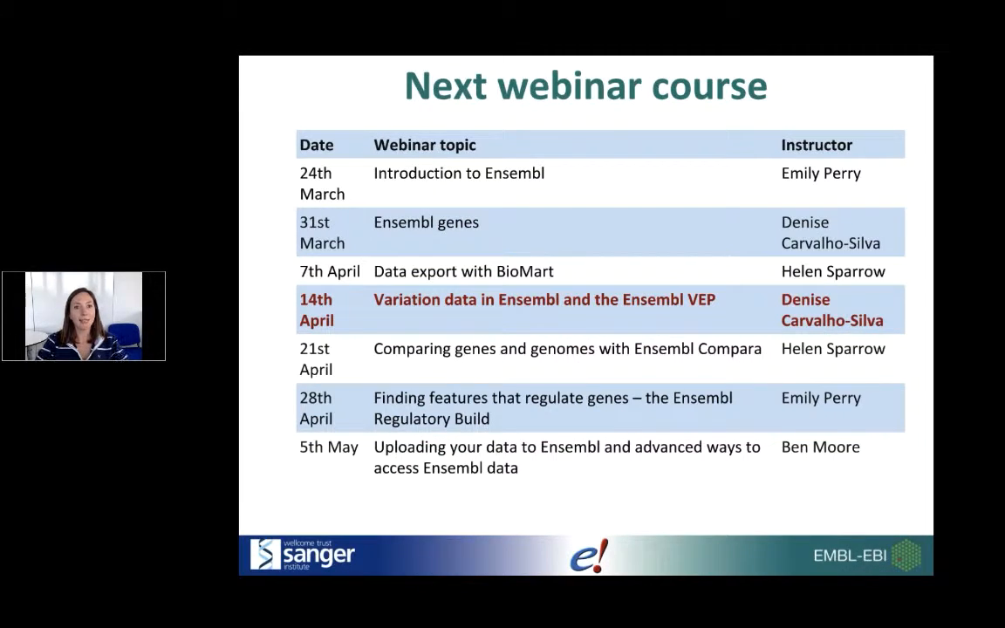